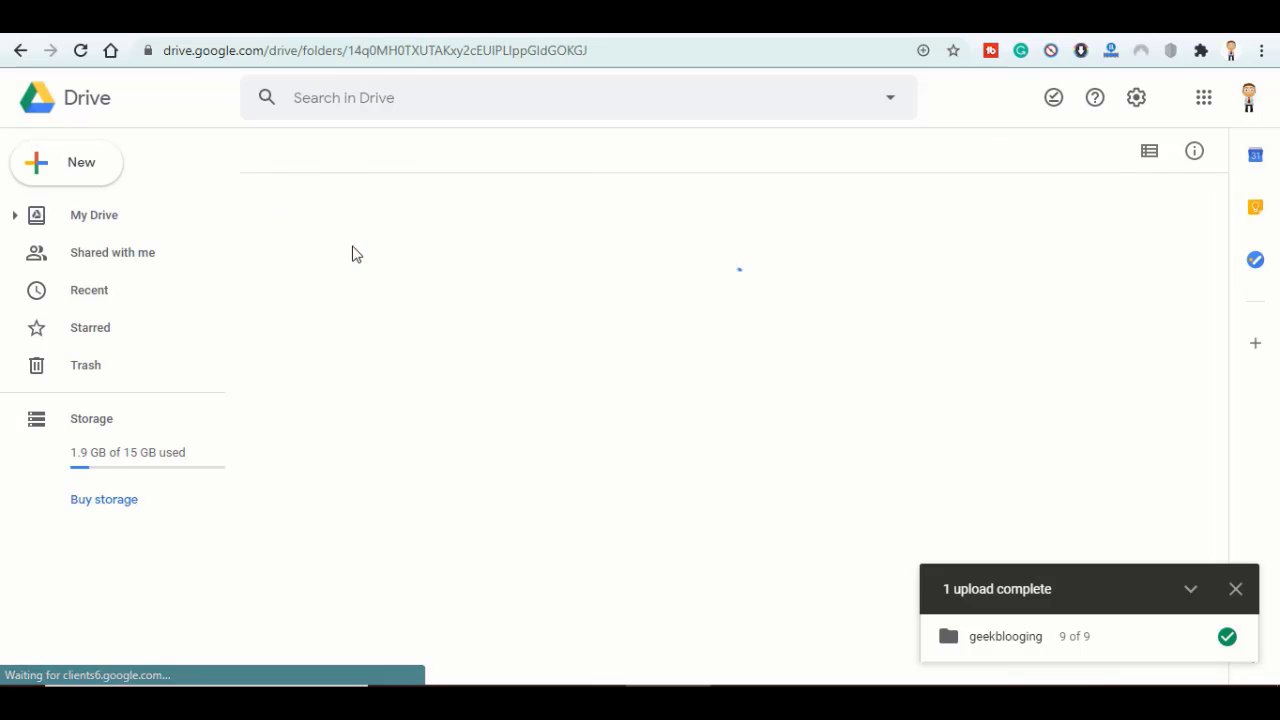
double_click(354, 254)
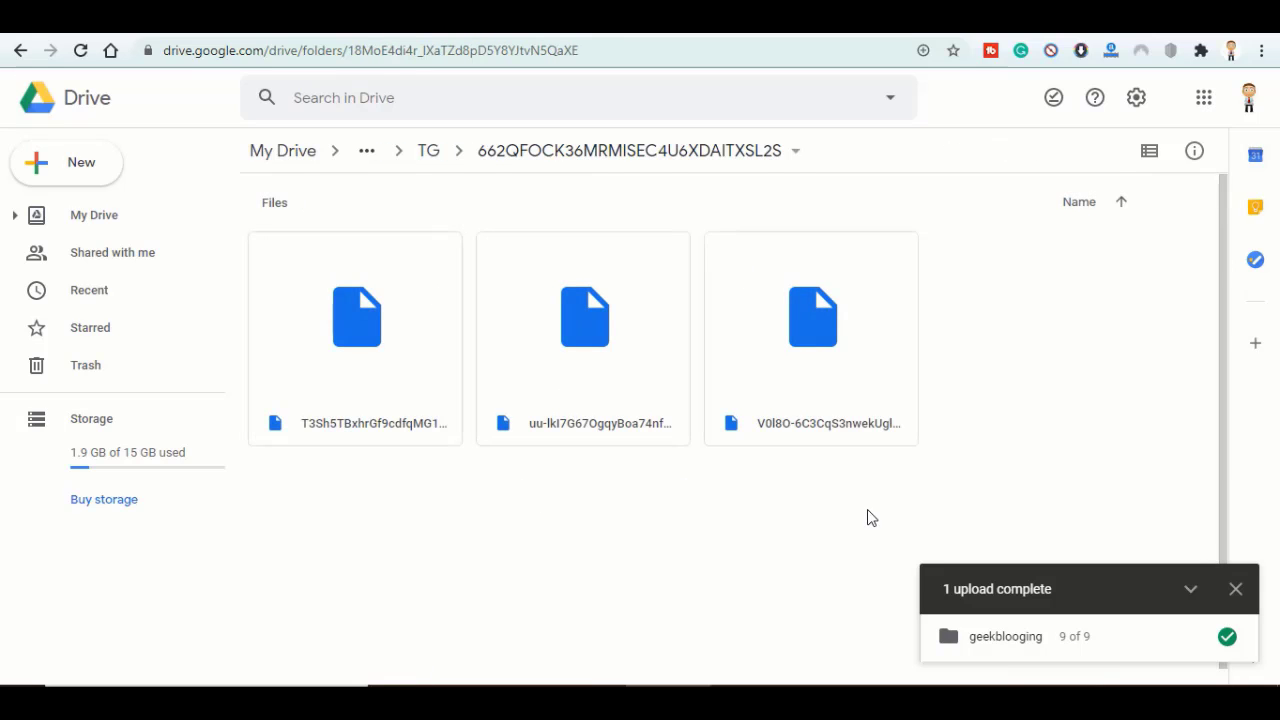
- Browse into folder d's three encrypted files in Drive, then return up through TG to geekblooging
drag(869, 510, 411, 335)
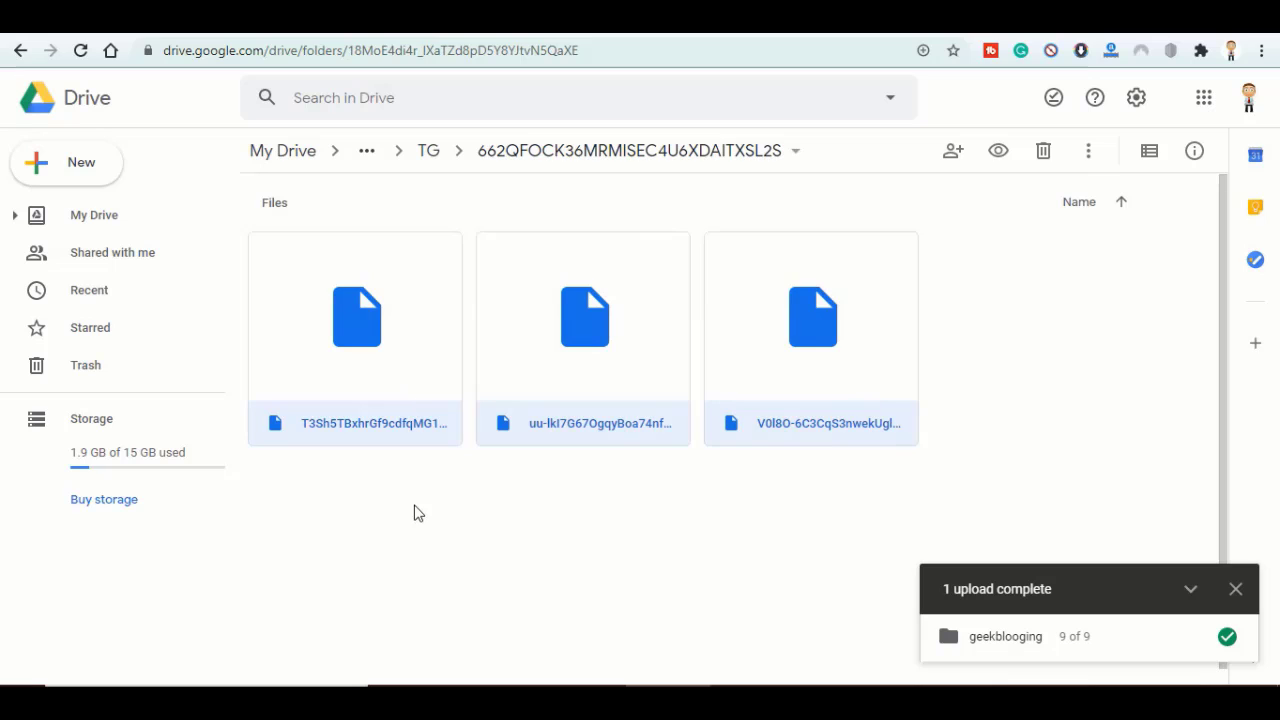
click(430, 151)
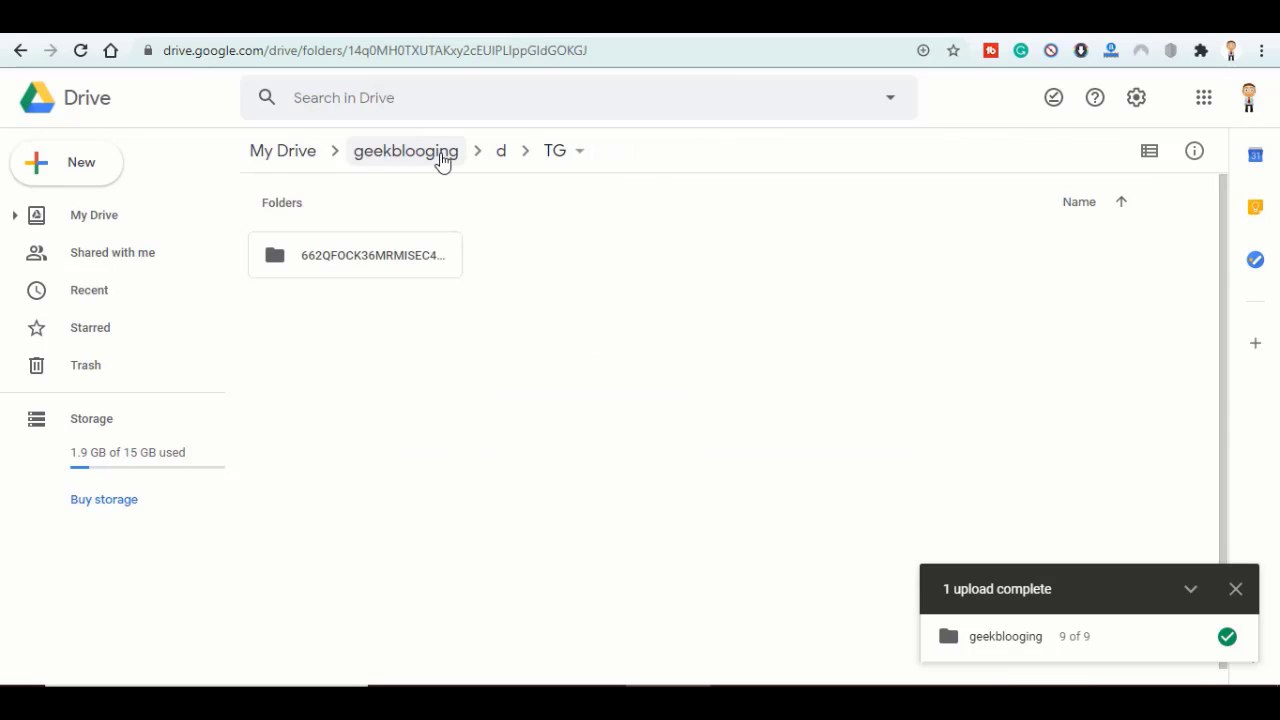
click(443, 158)
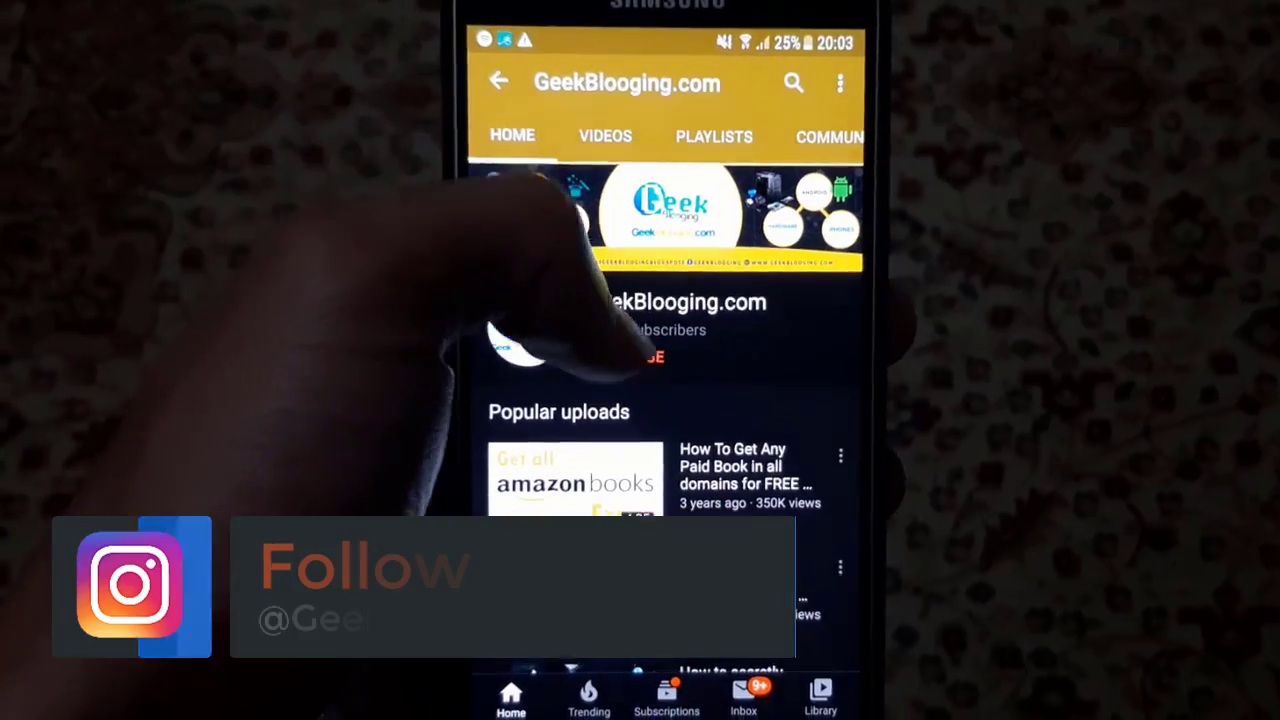
- Switch the browser from Drive to the geekblogging.com homepage and follow the blog's Instagram link
click(843, 322)
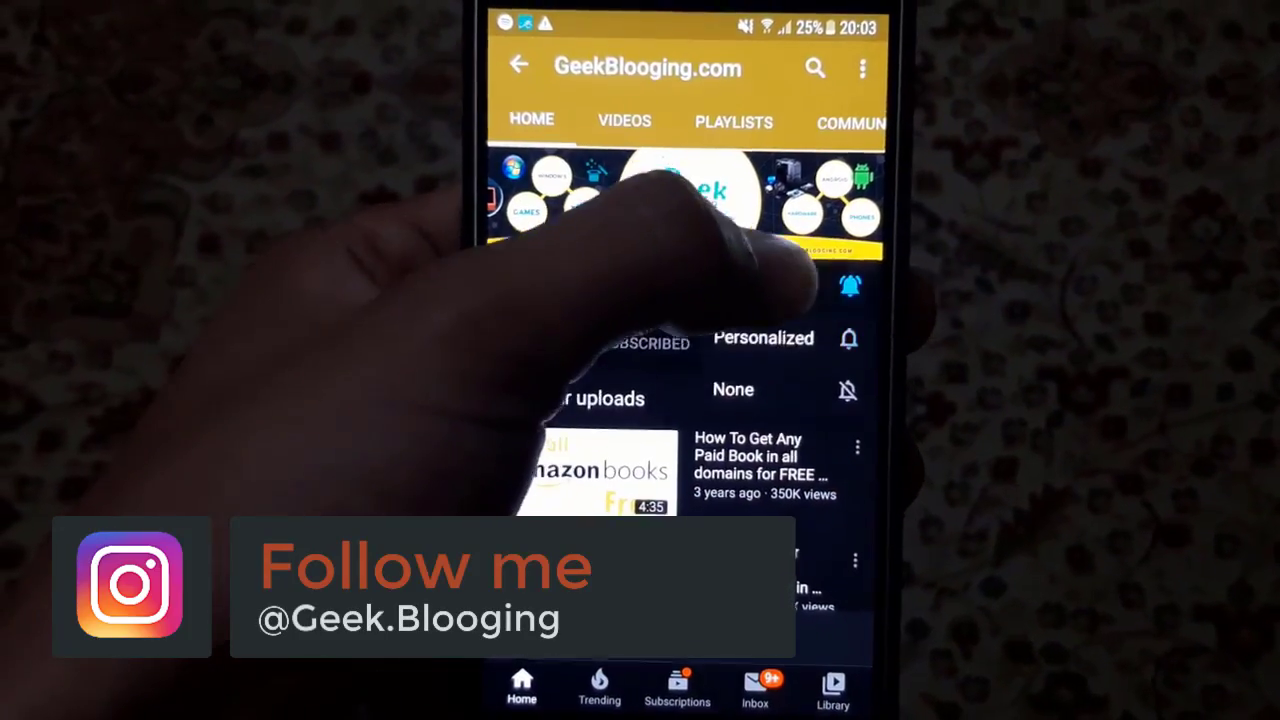
click(780, 288)
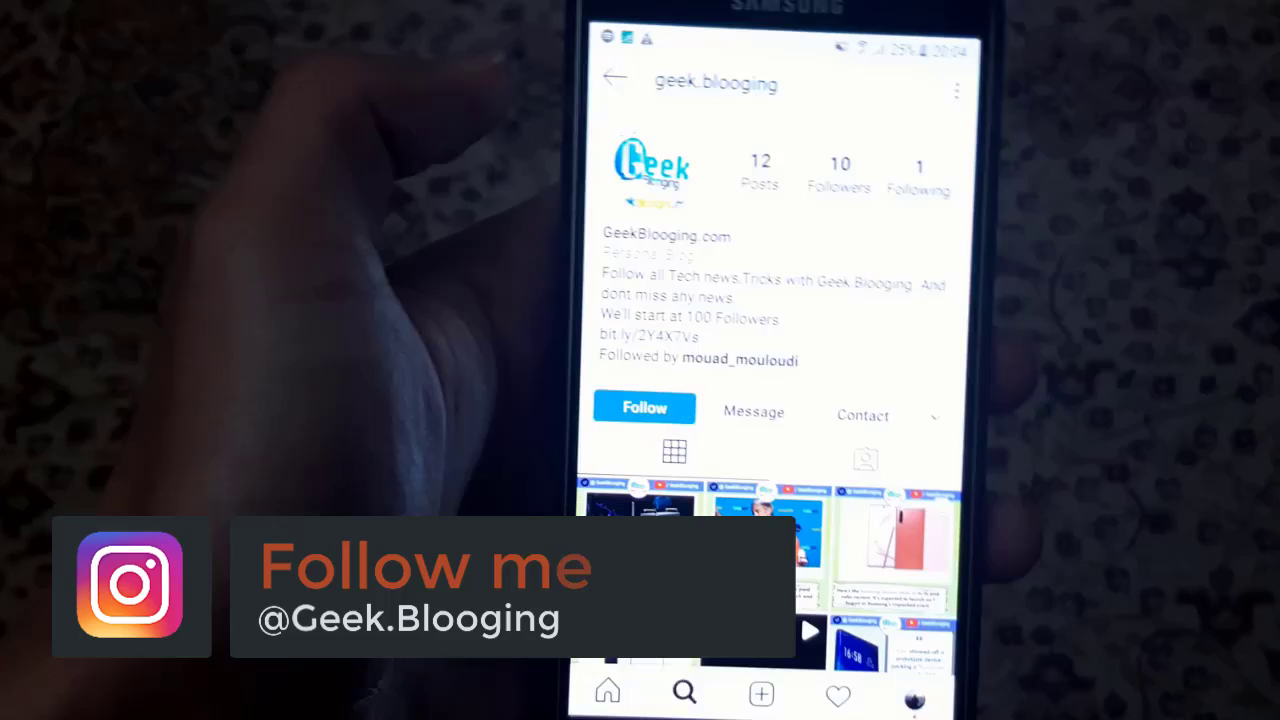
click(667, 397)
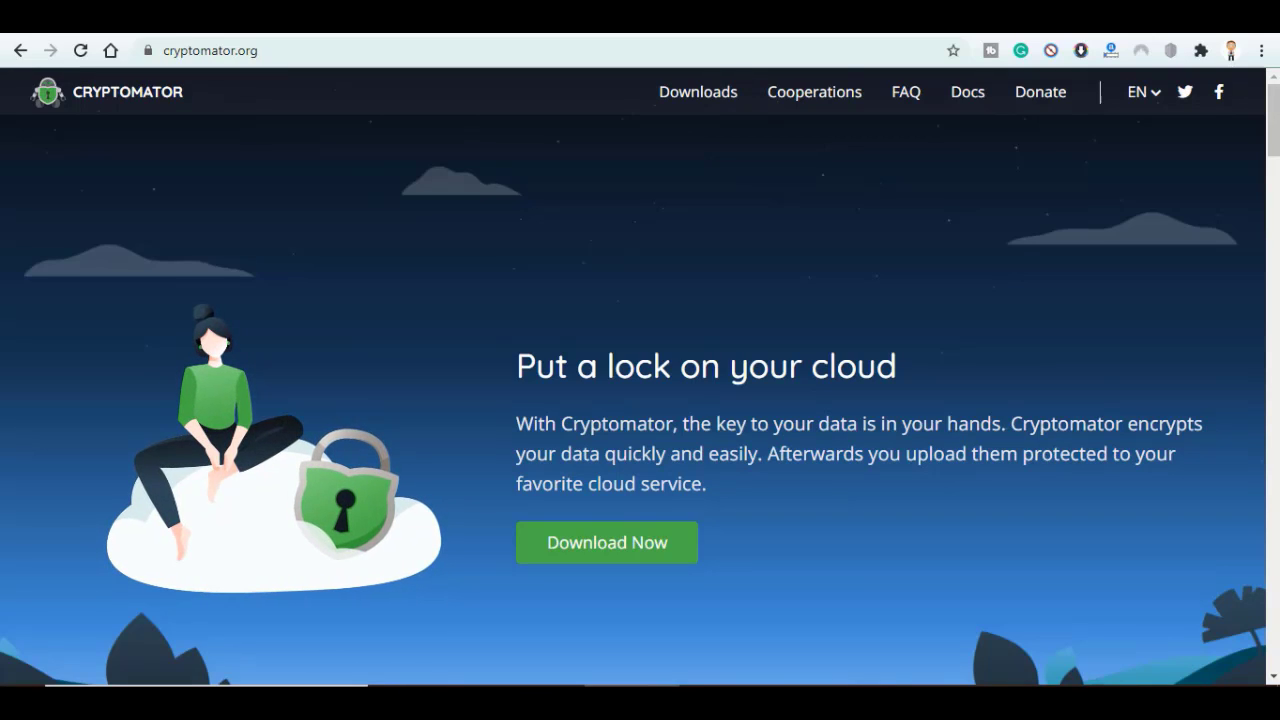
- Scroll through cryptomator.org's 256-bit AES feature sections and back up to the Download Now hero
scroll(1040, 110, down, 3)
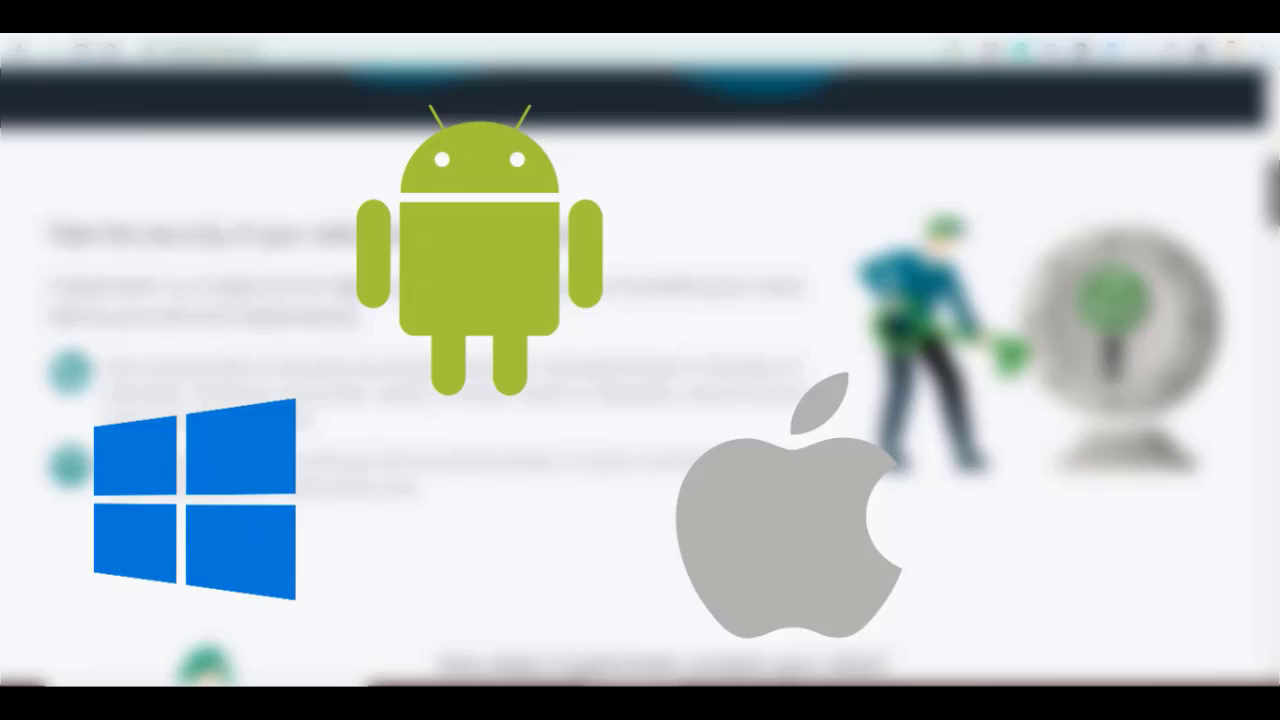
scroll(640, 377, down, 2)
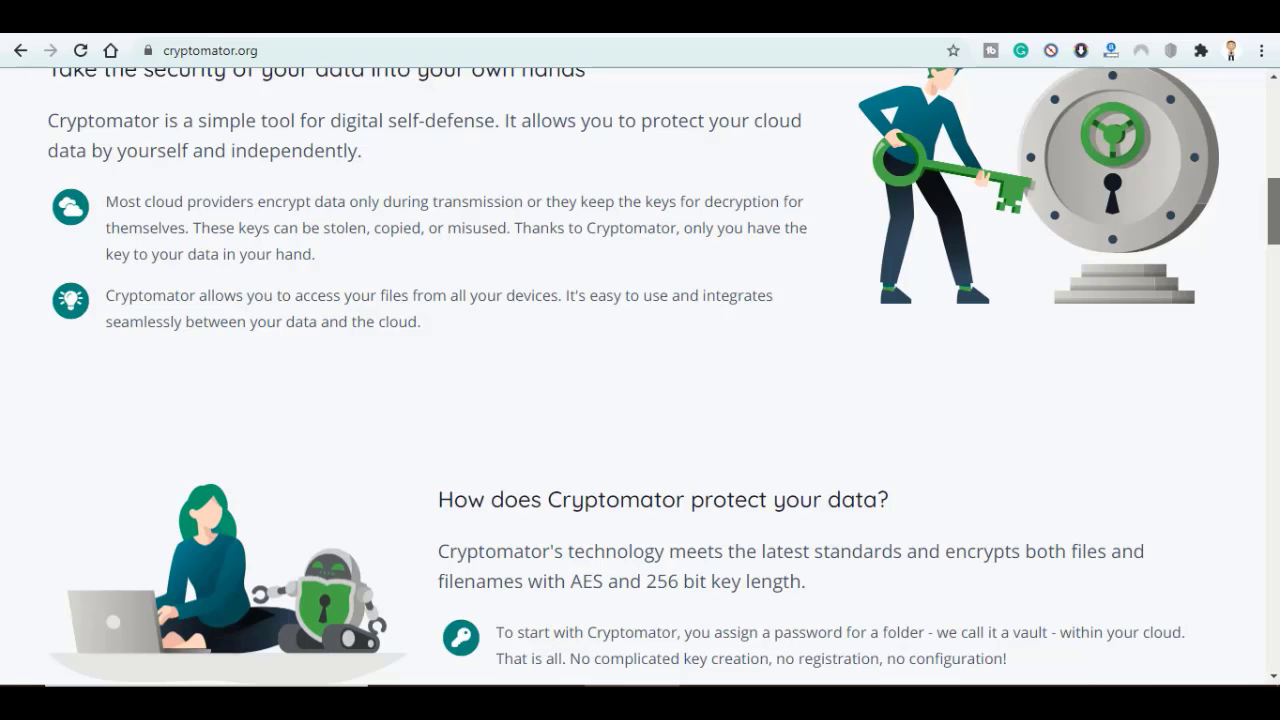
scroll(640, 377, down, 3)
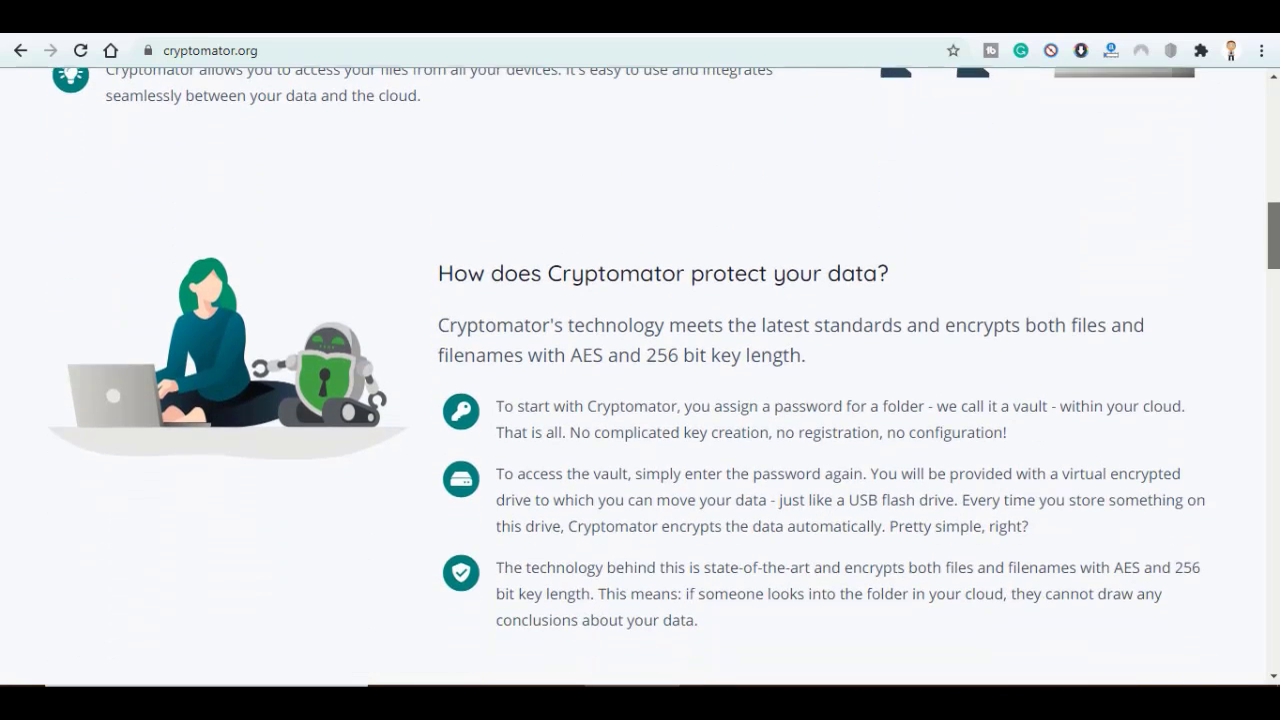
scroll(640, 377, down, 1)
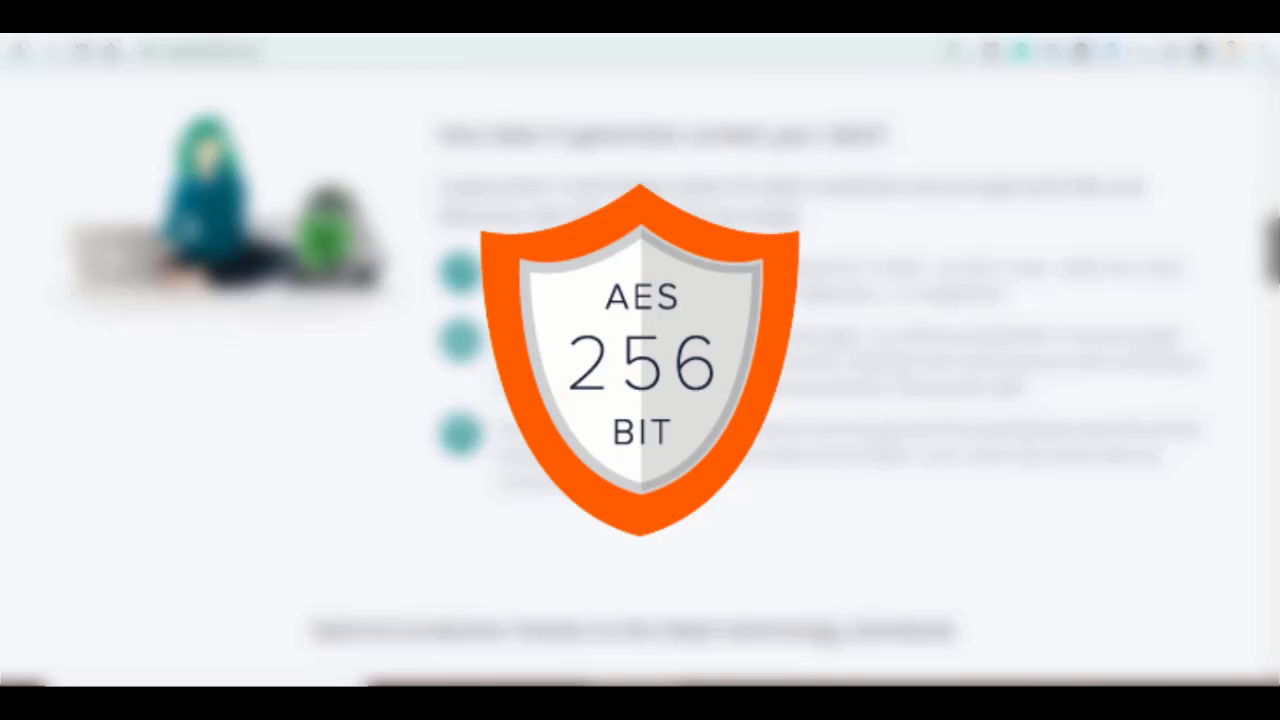
scroll(640, 377, down, 1)
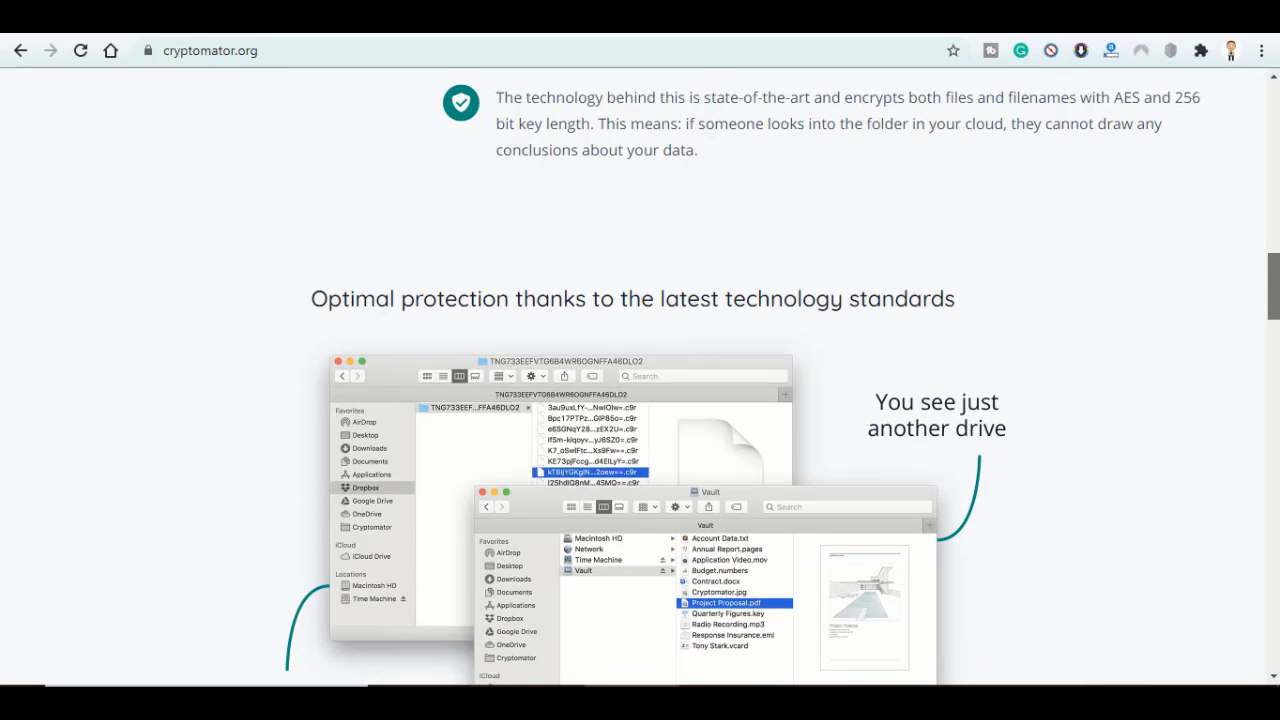
scroll(569, 432, up, 10)
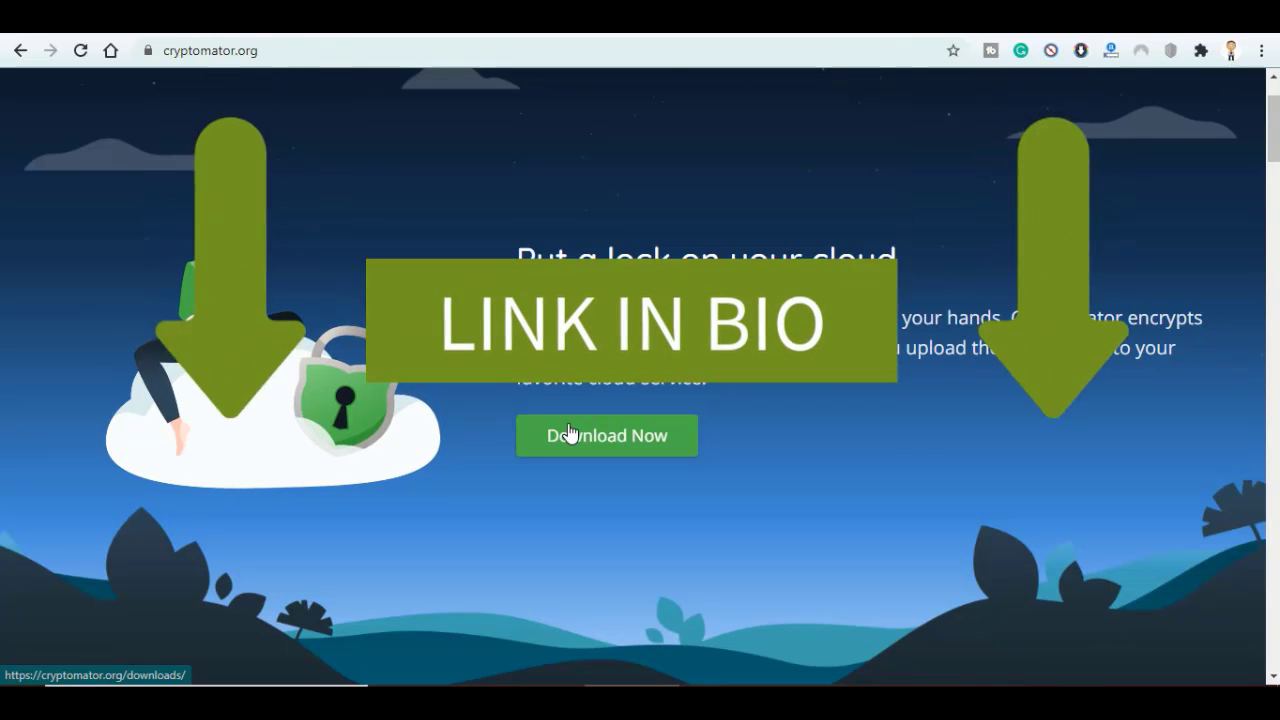
- From the Cryptomator downloads page, create a new vault named geekblogging
click(569, 432)
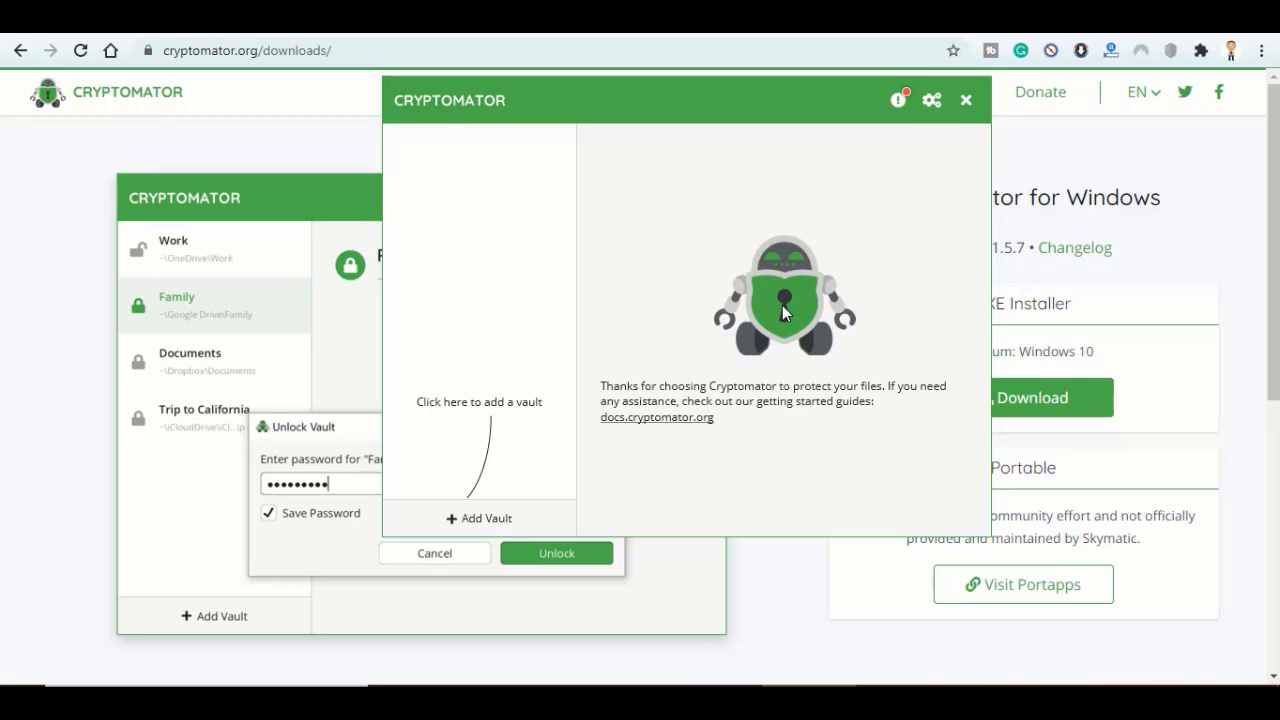
click(470, 520)
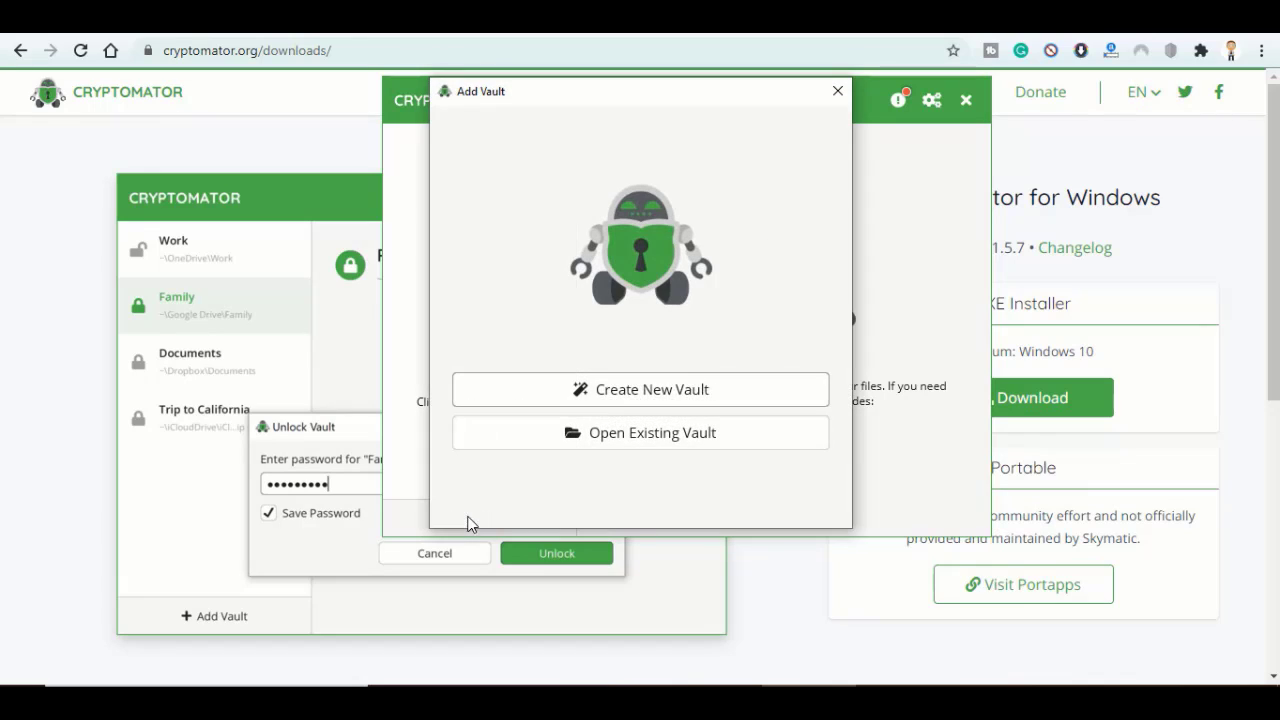
click(654, 389)
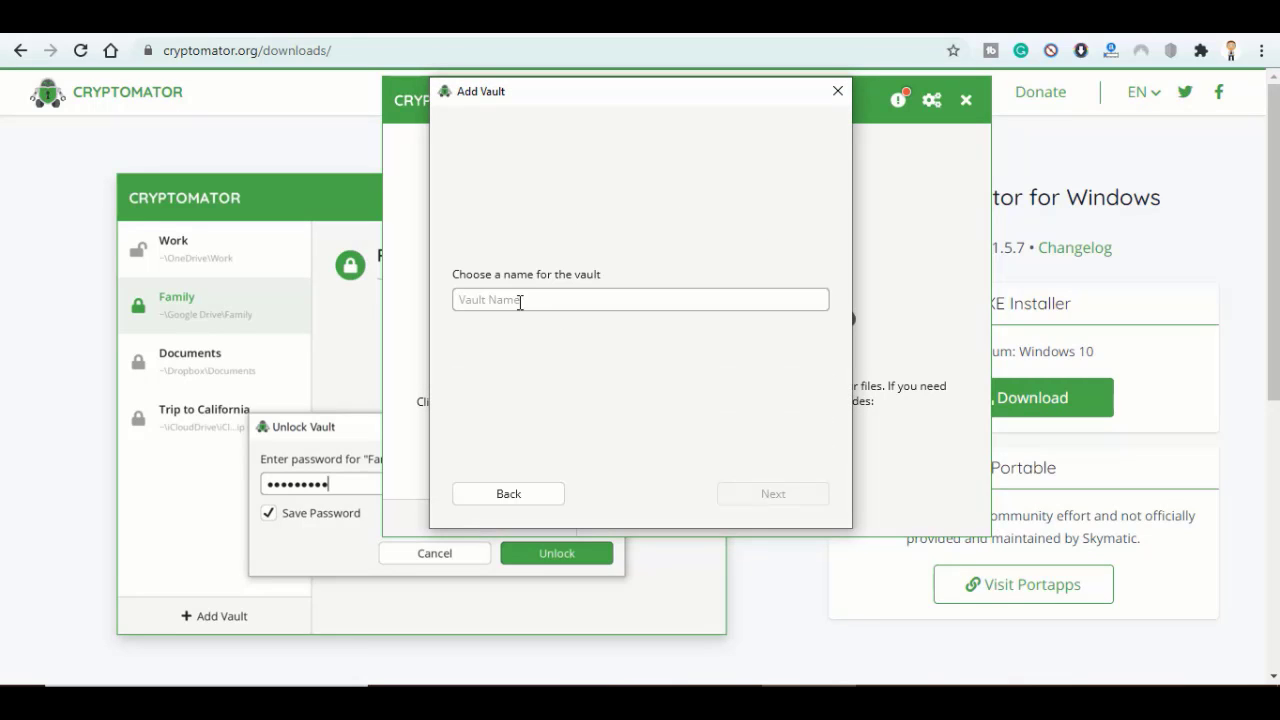
text(a)
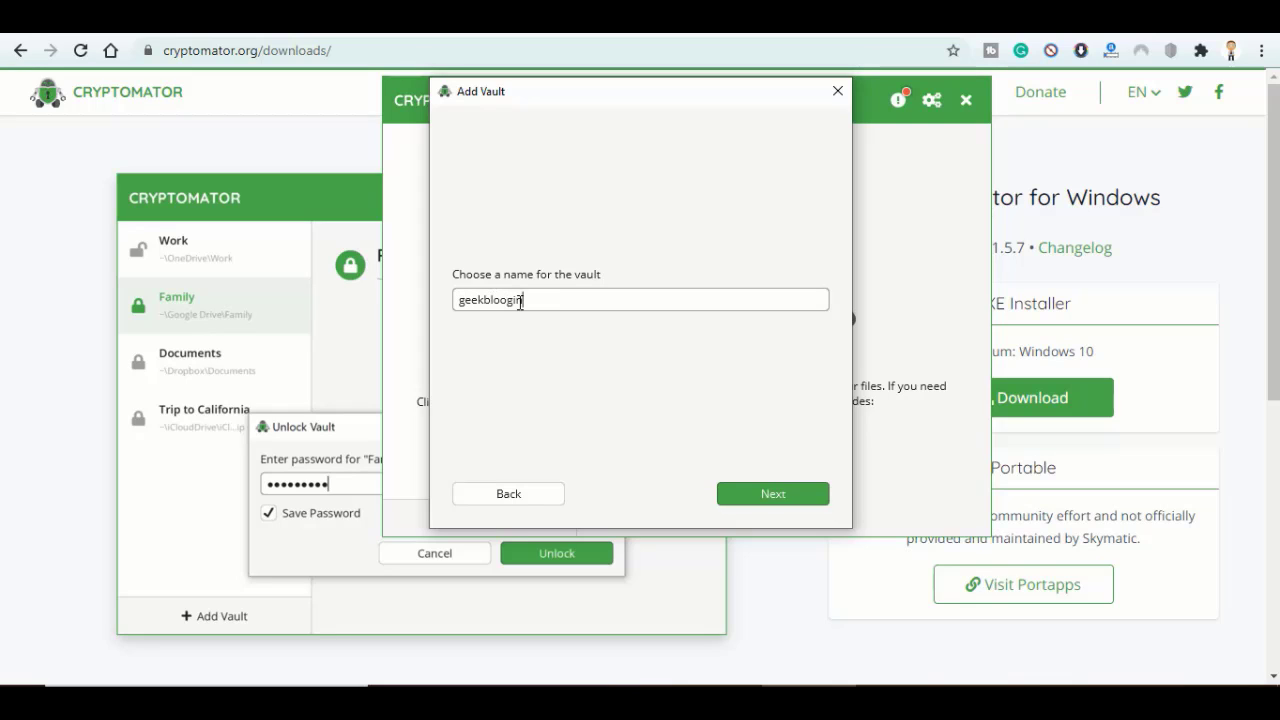
click(799, 505)
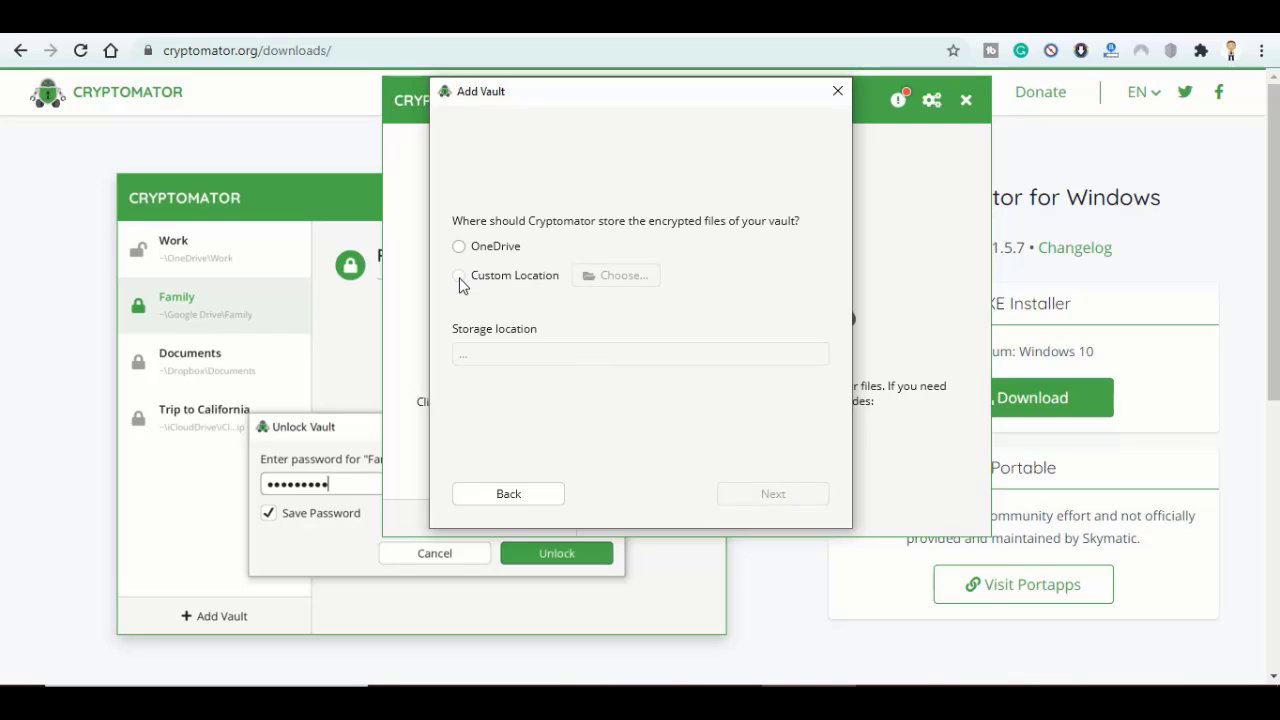
- Set the vault's custom storage location to the Desktop
click(459, 278)
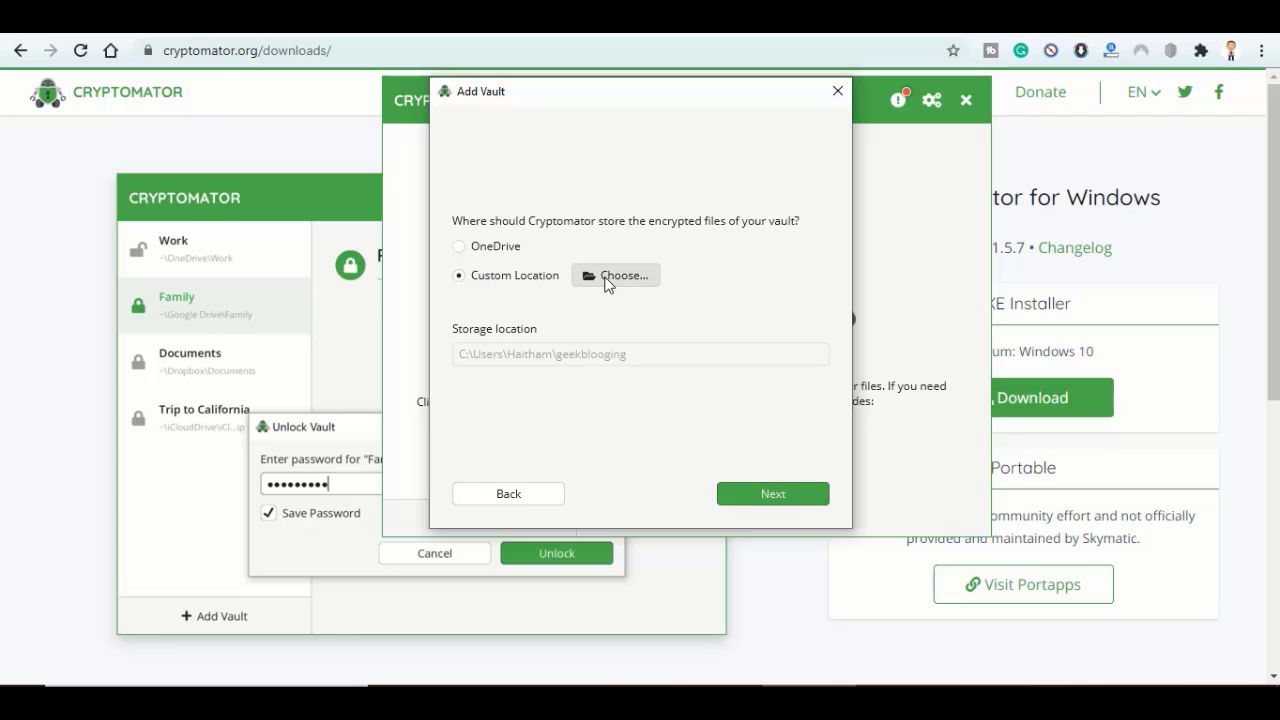
click(607, 282)
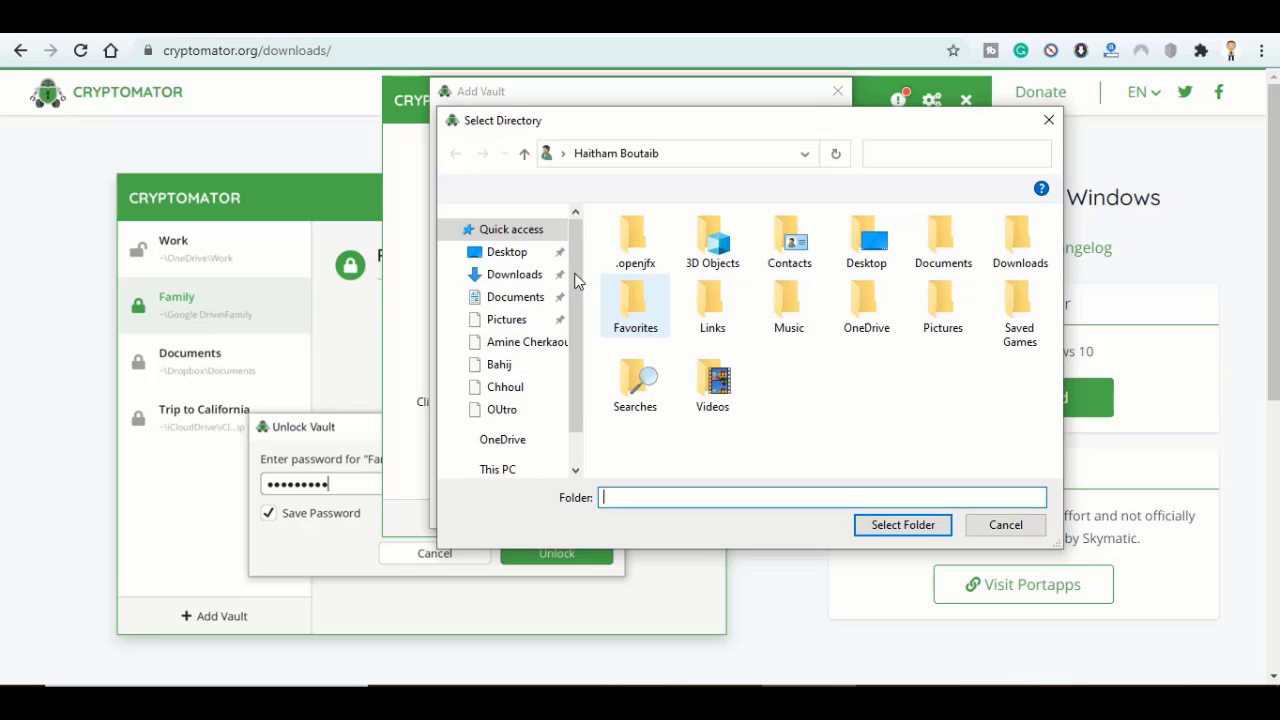
click(498, 255)
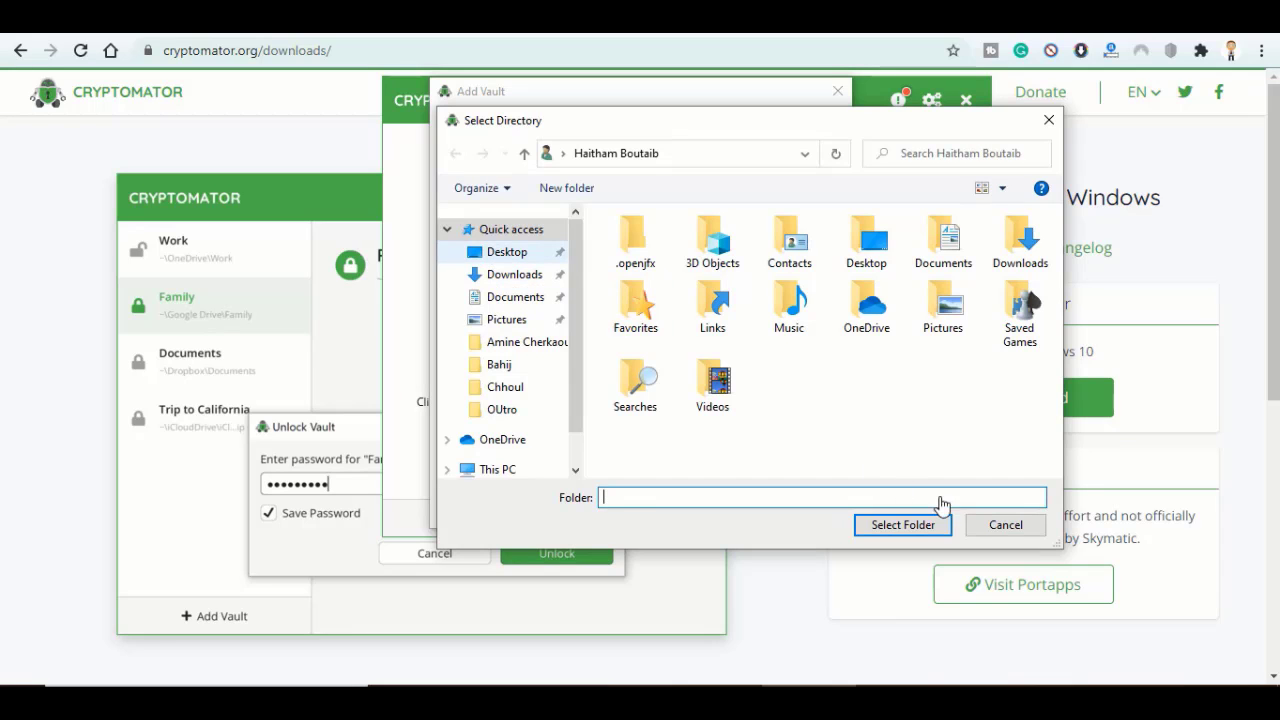
click(906, 526)
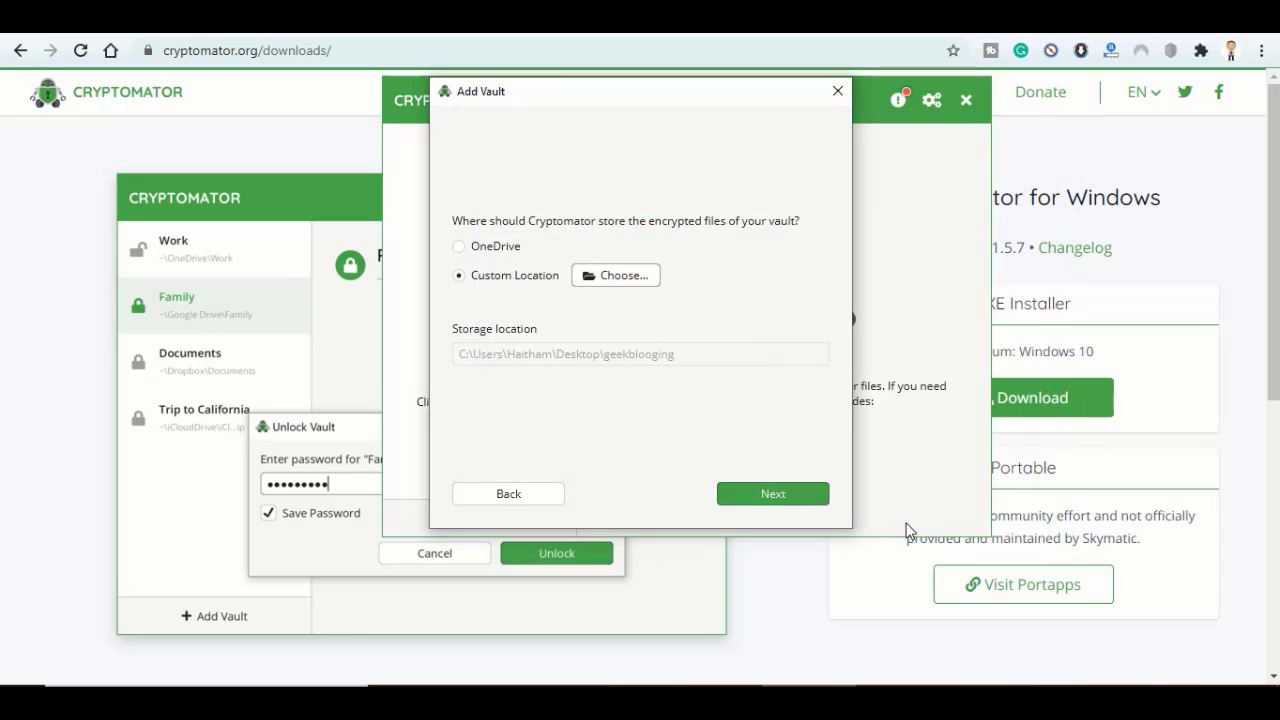
- Enter and confirm a very strong password, choose 'No thanks, I will not lose my password', and create the vault
click(762, 500)
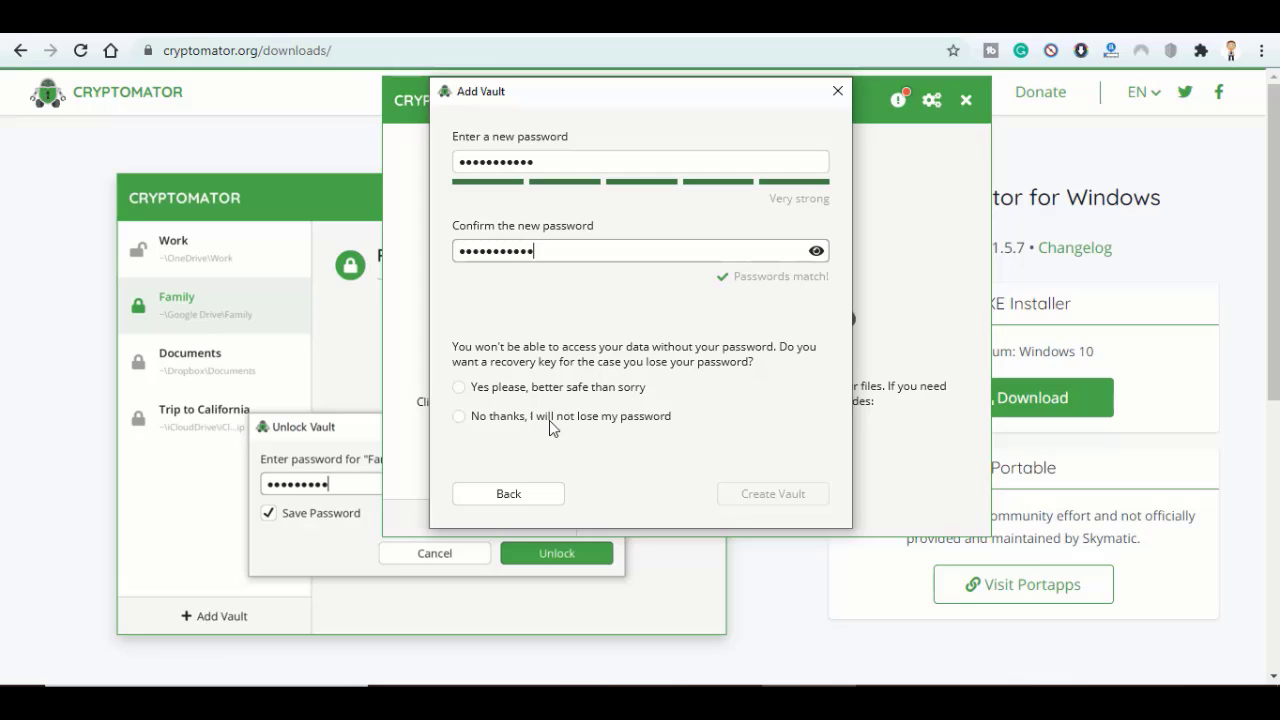
click(549, 421)
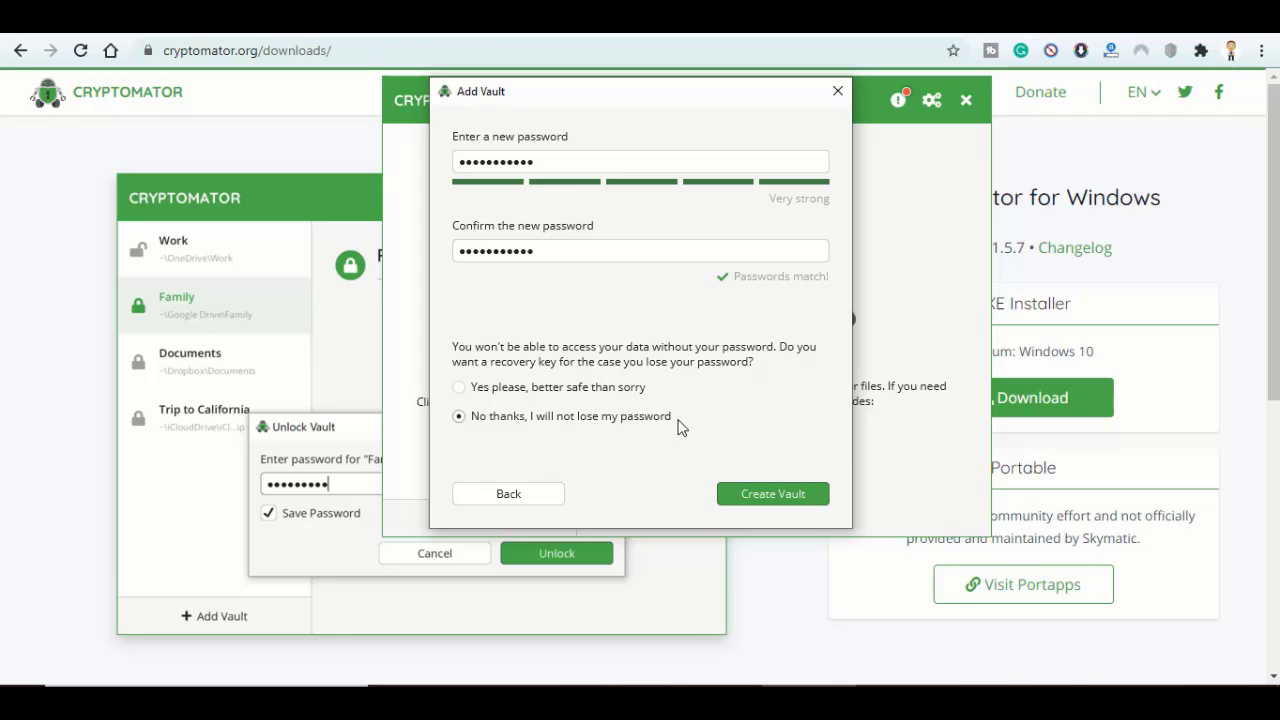
click(771, 495)
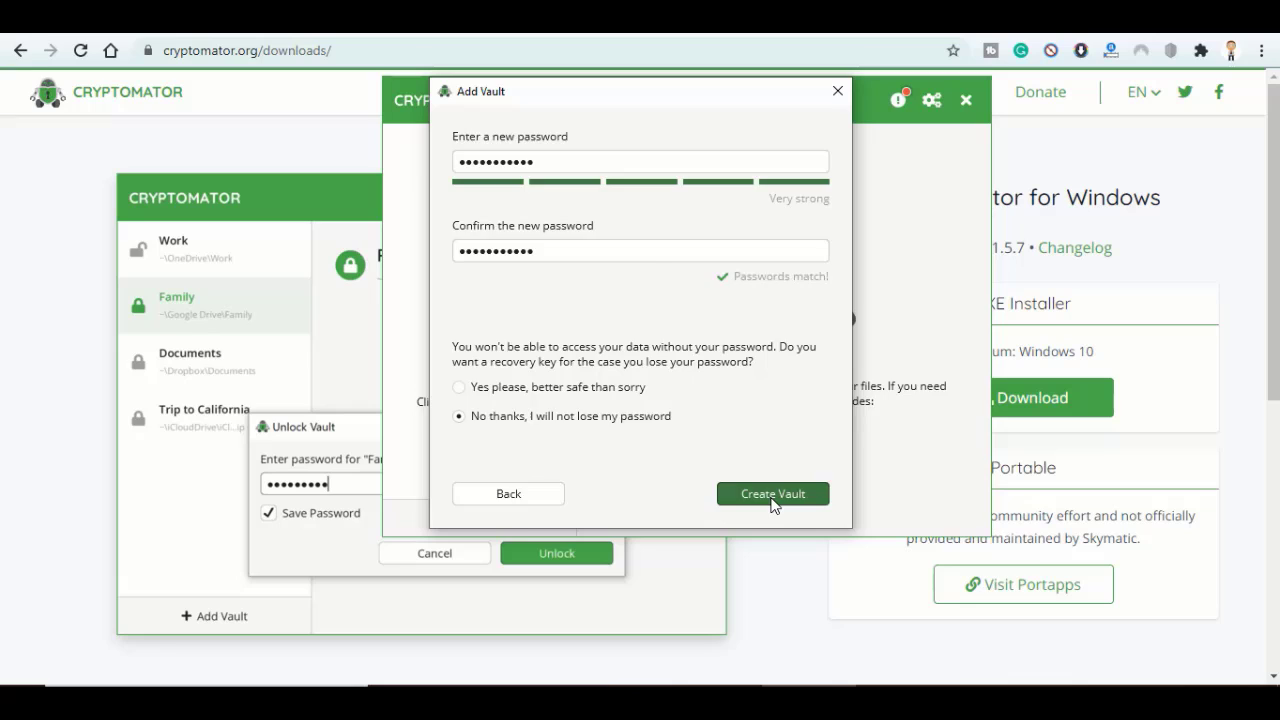
- Finish the vault setup, then unlock geekblogging by entering its password
click(674, 497)
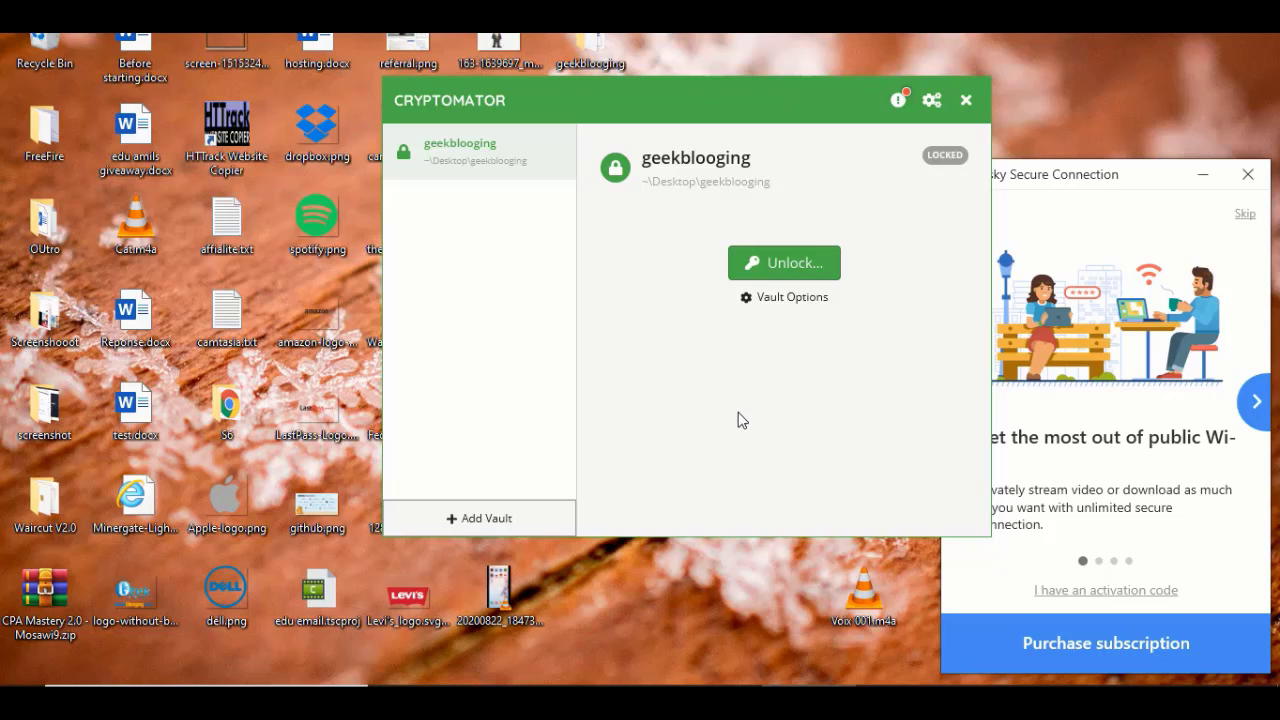
click(776, 274)
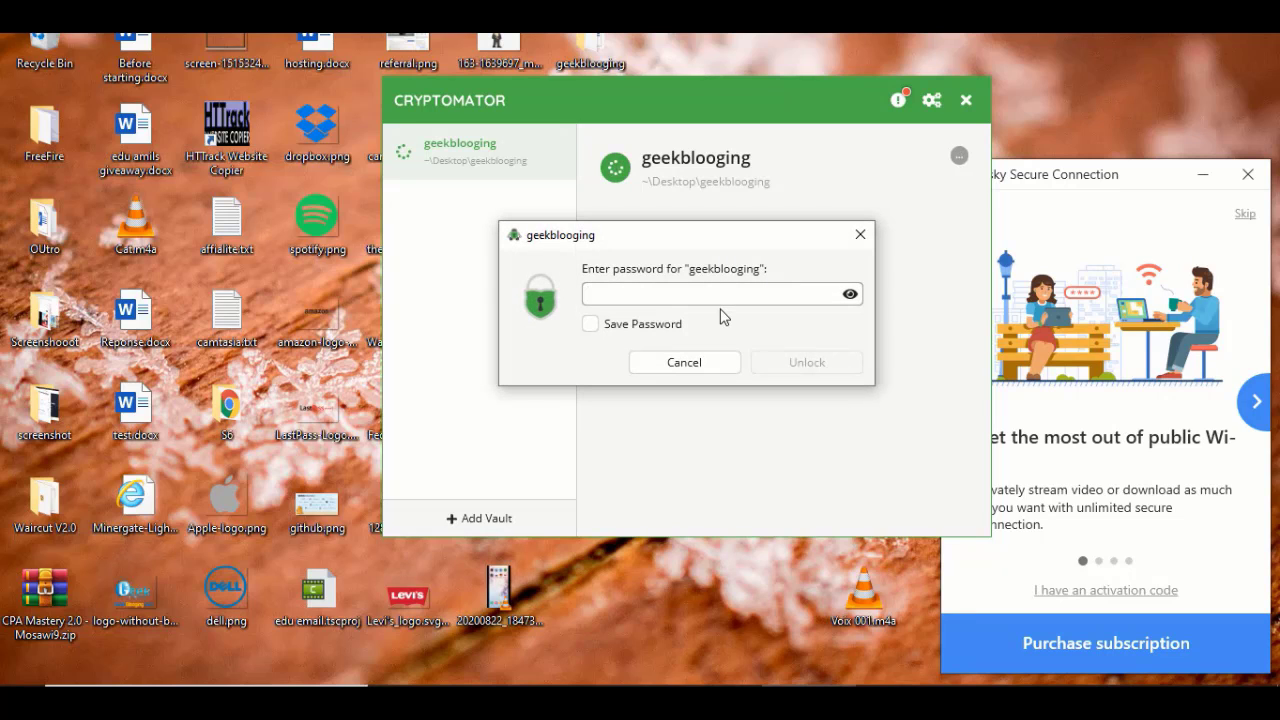
text(•••••••••••)
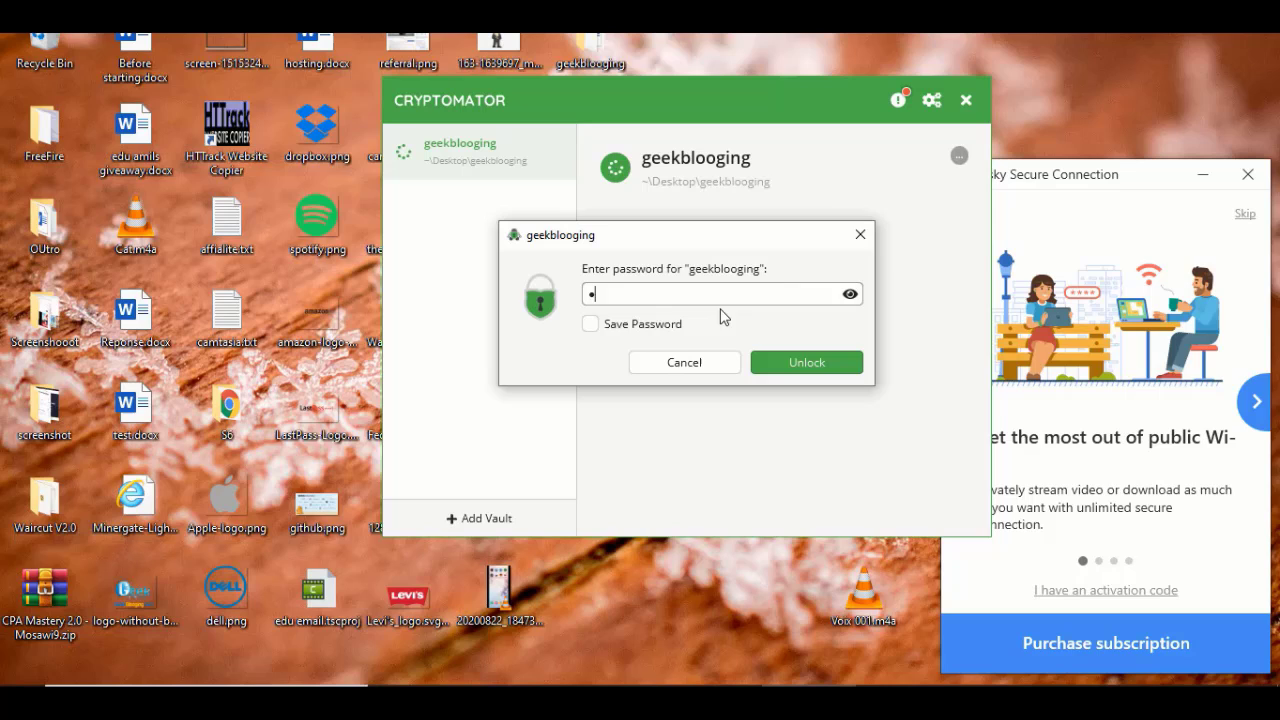
click(786, 366)
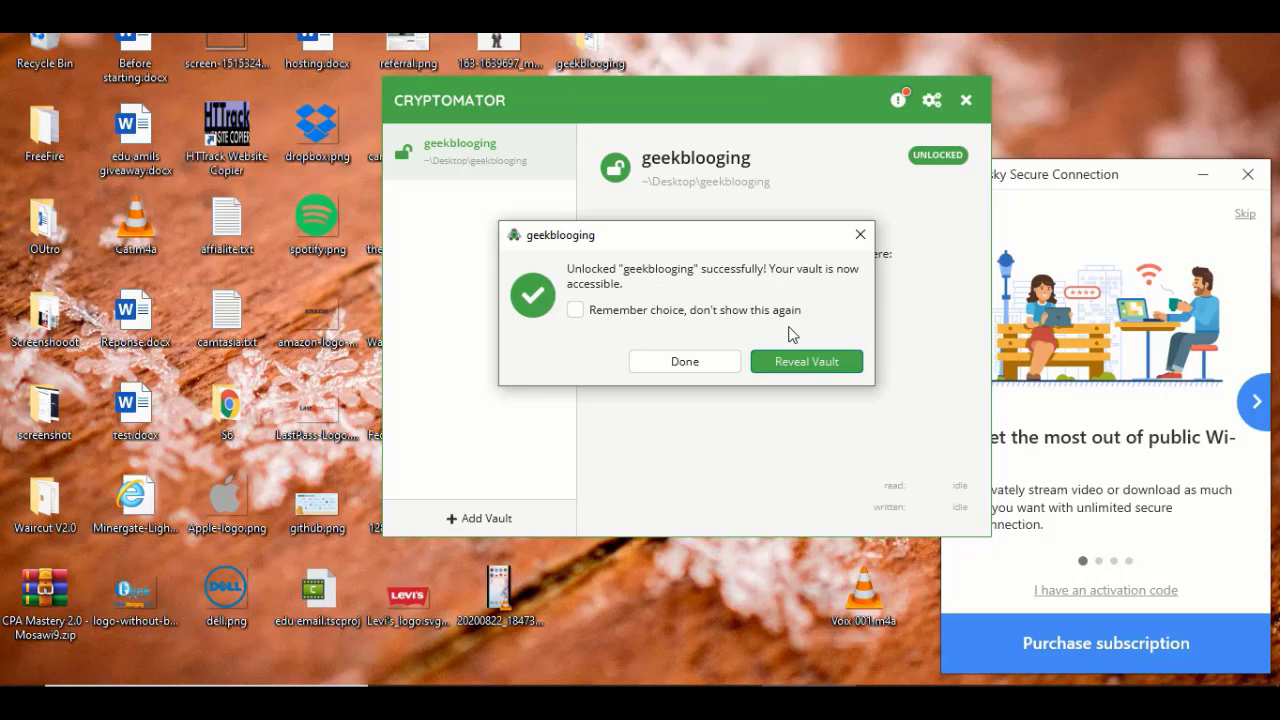
click(818, 368)
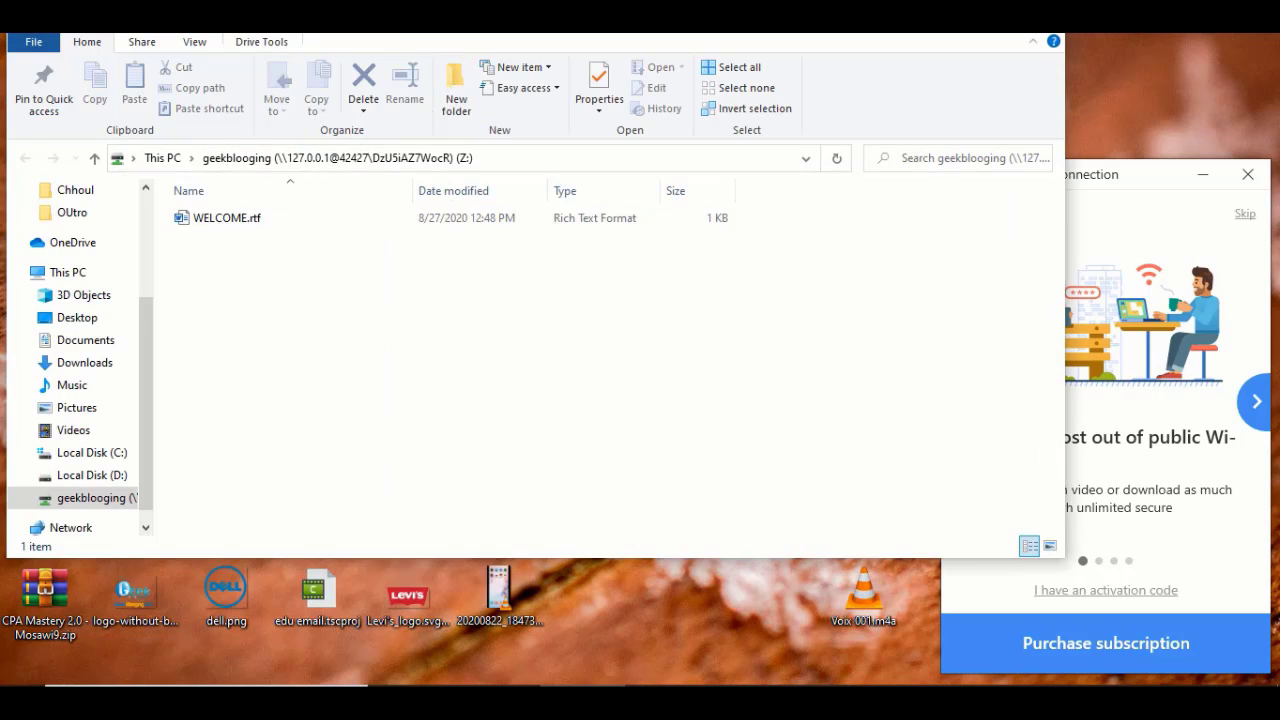
drag(473, 18, 641, 52)
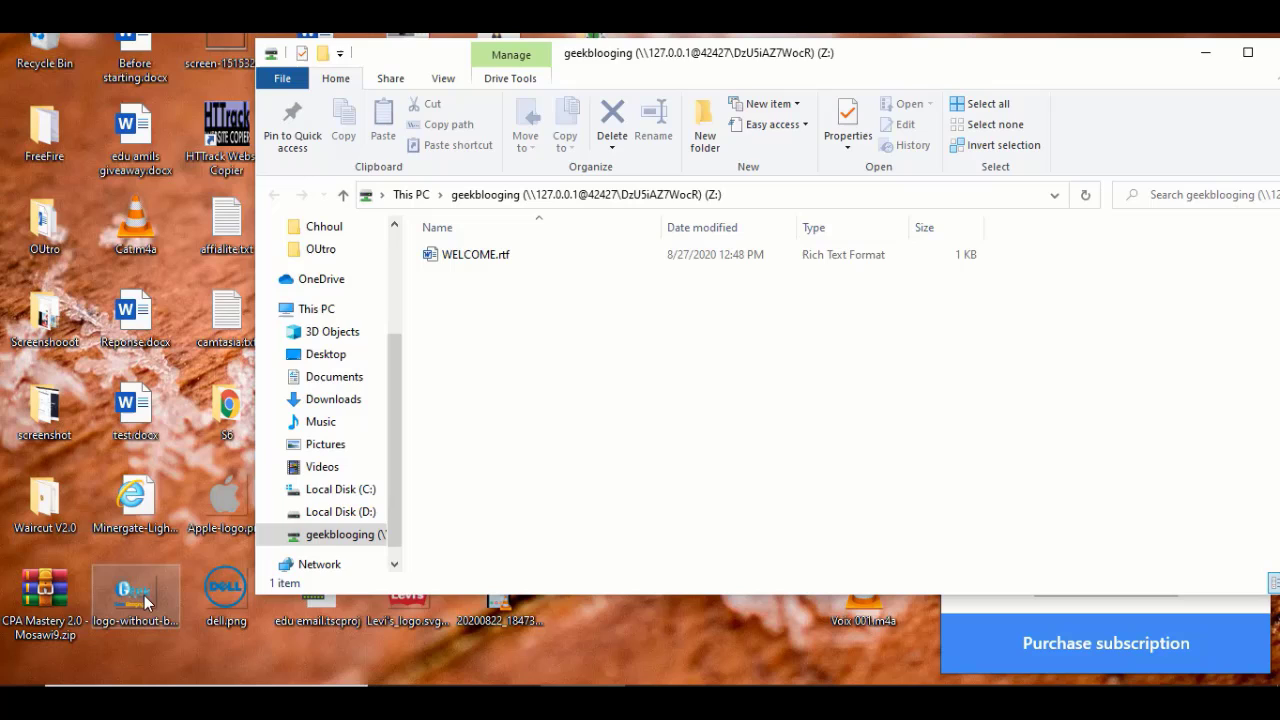
drag(145, 601, 538, 339)
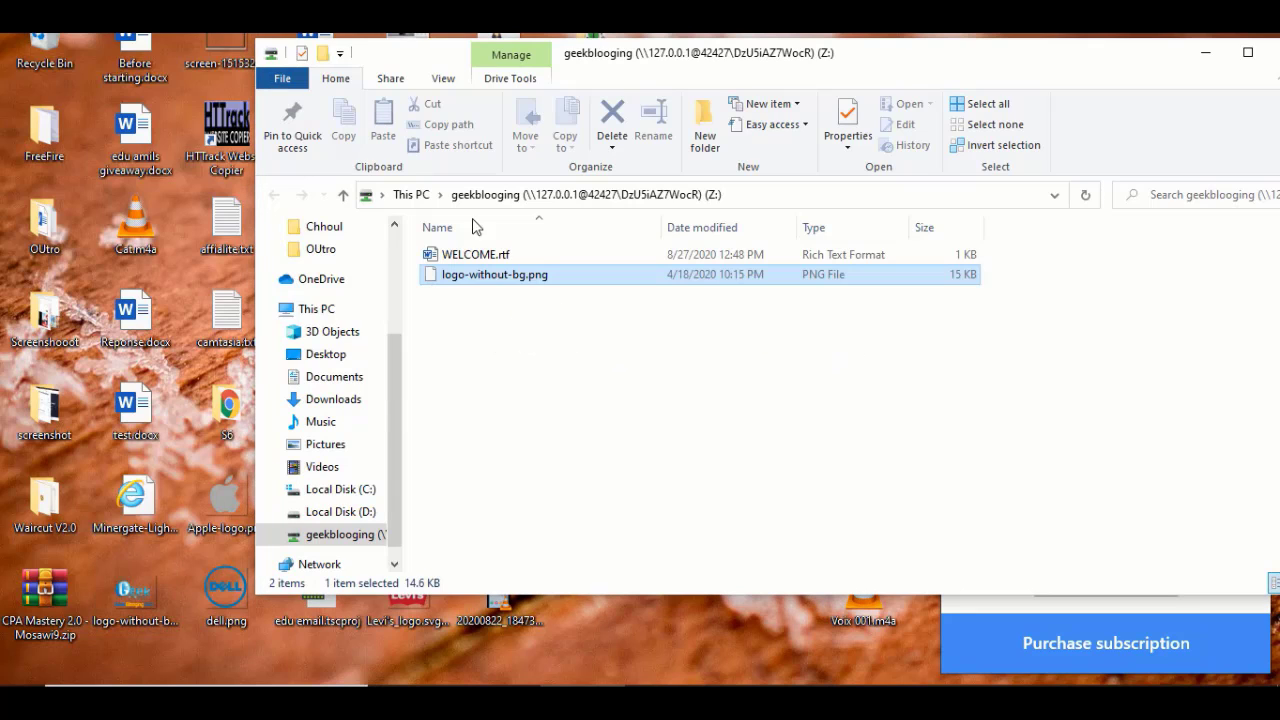
drag(424, 65, 437, 77)
drag(505, 36, 493, 368)
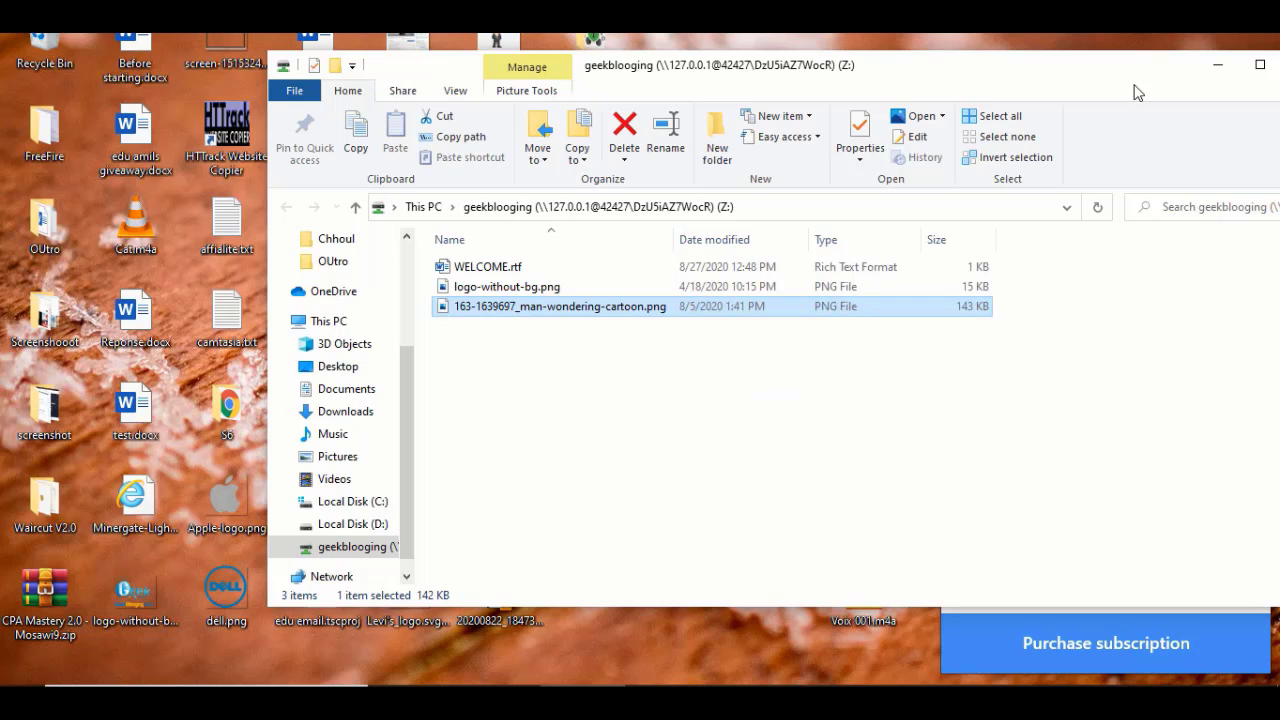
drag(1130, 75, 977, 83)
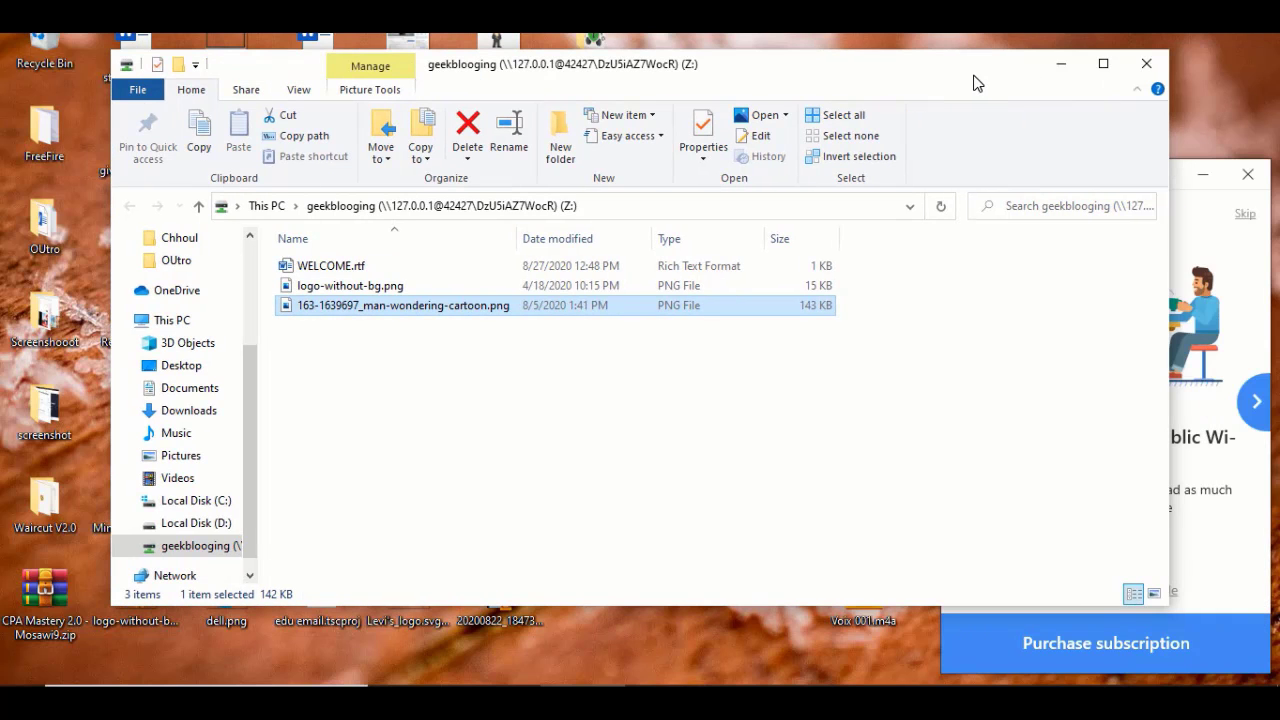
- Close the Z: drive window, lock geekblogging, and move its folder to the desktop's top right
click(1147, 66)
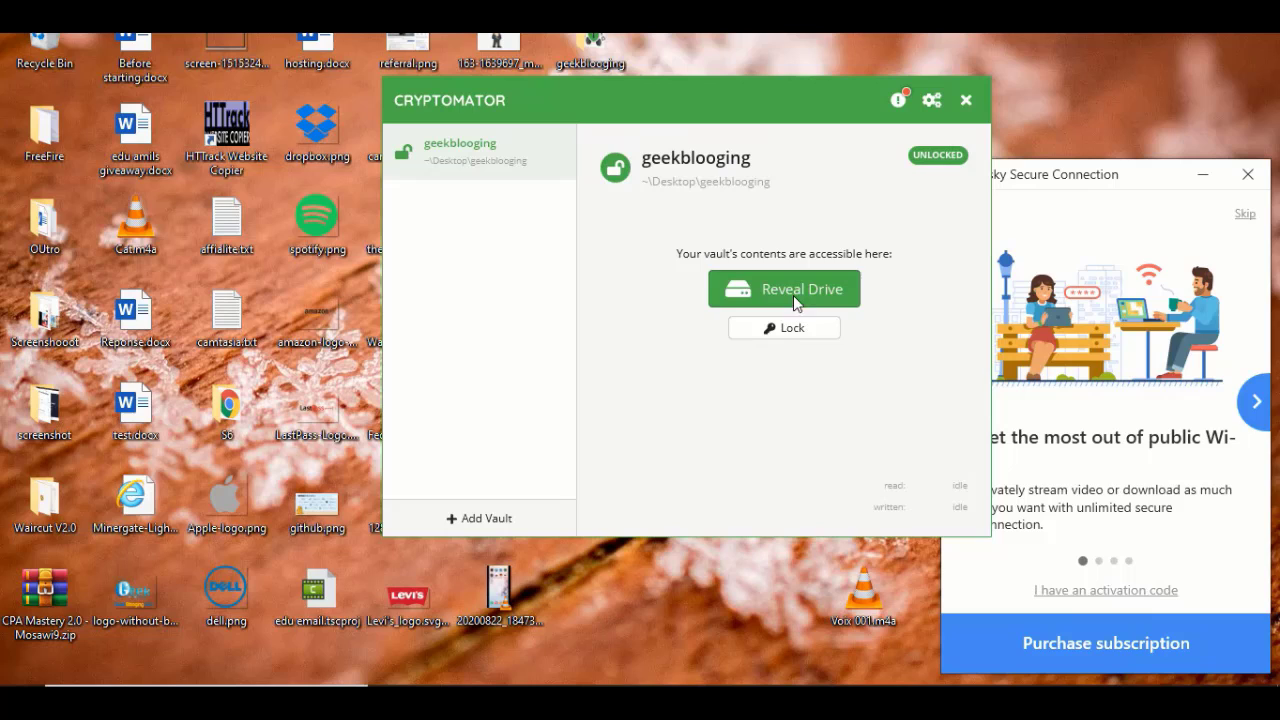
click(784, 328)
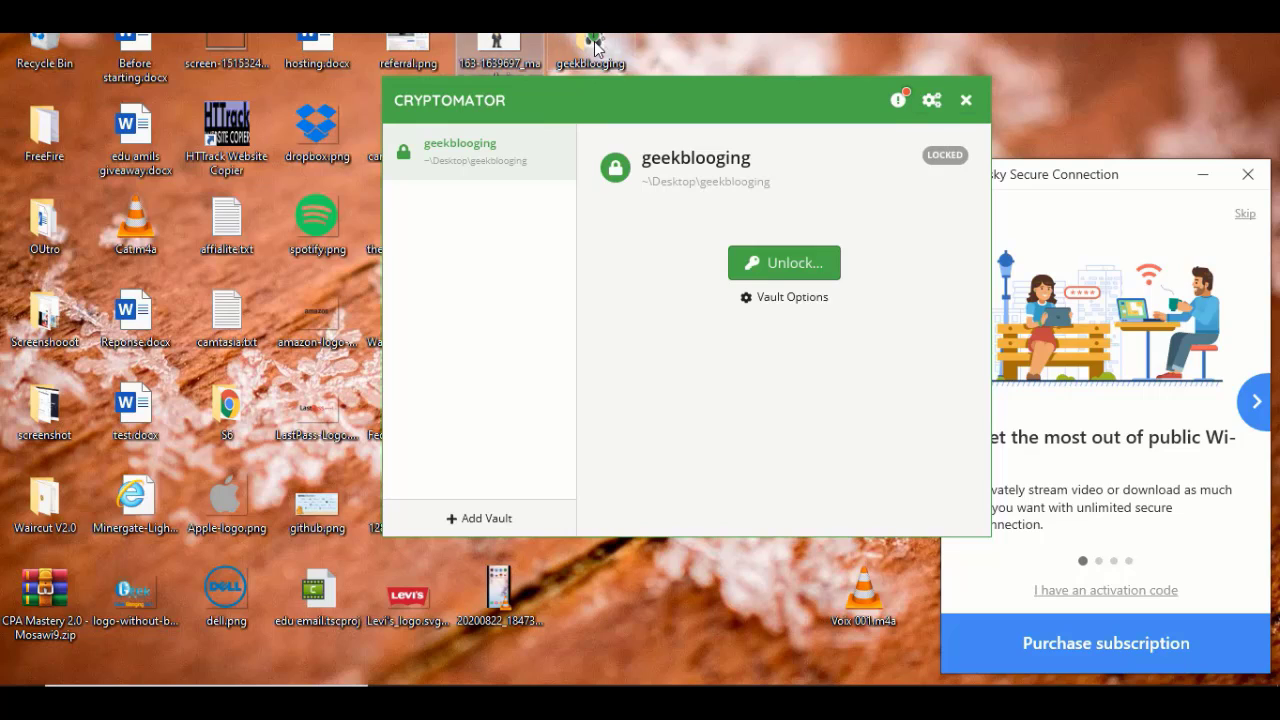
drag(620, 47, 1081, 80)
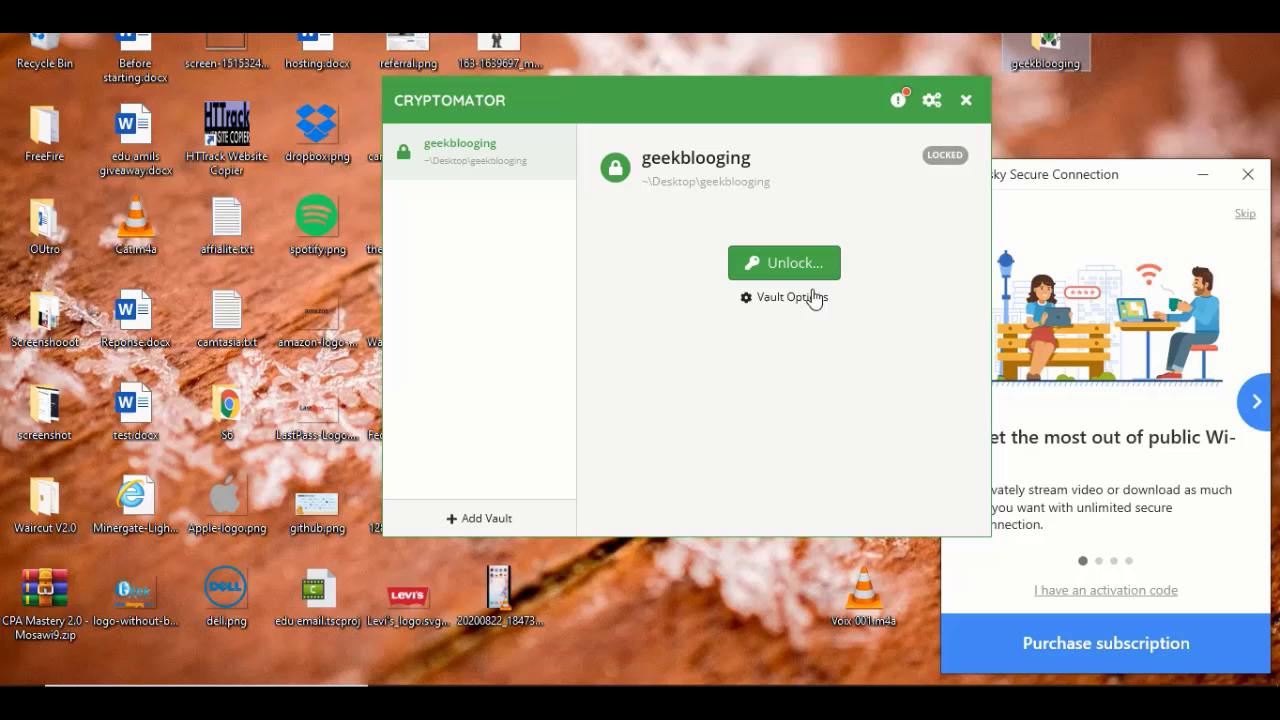
- Open geekblogging > d > TG > 662QFOCK…, select the three C9R files, and return to folder d
double_click(1046, 50)
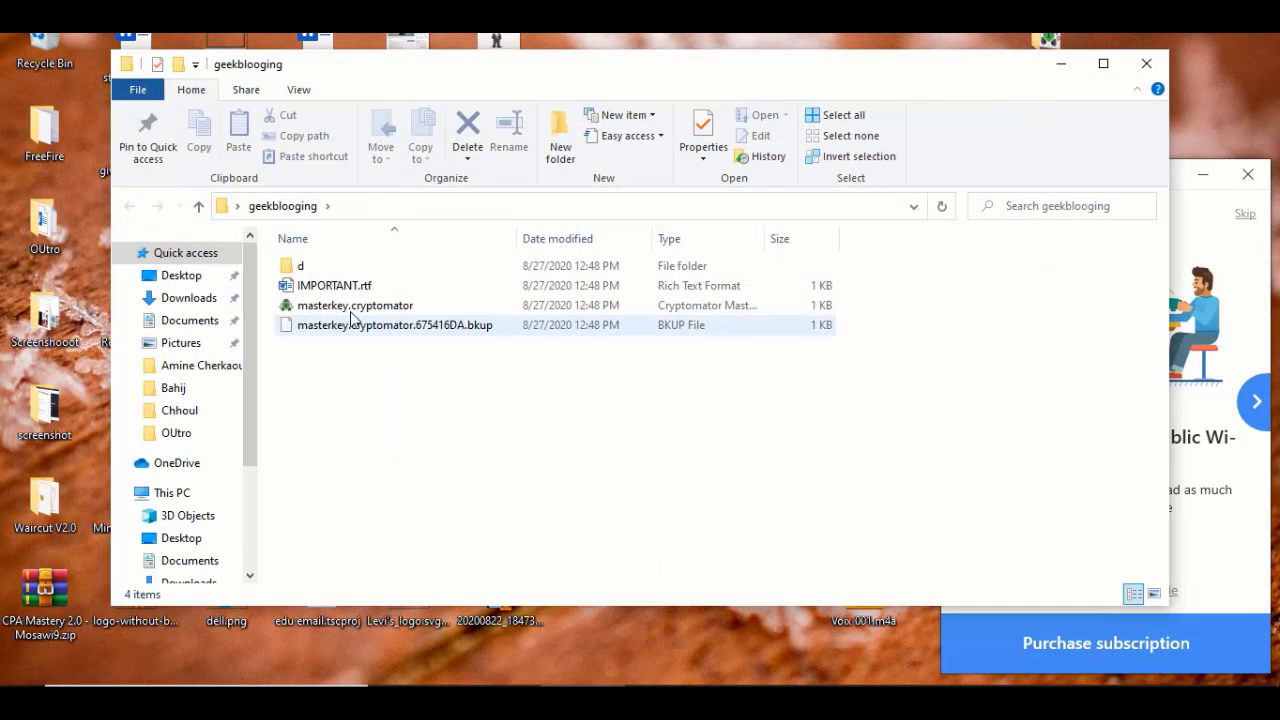
double_click(333, 270)
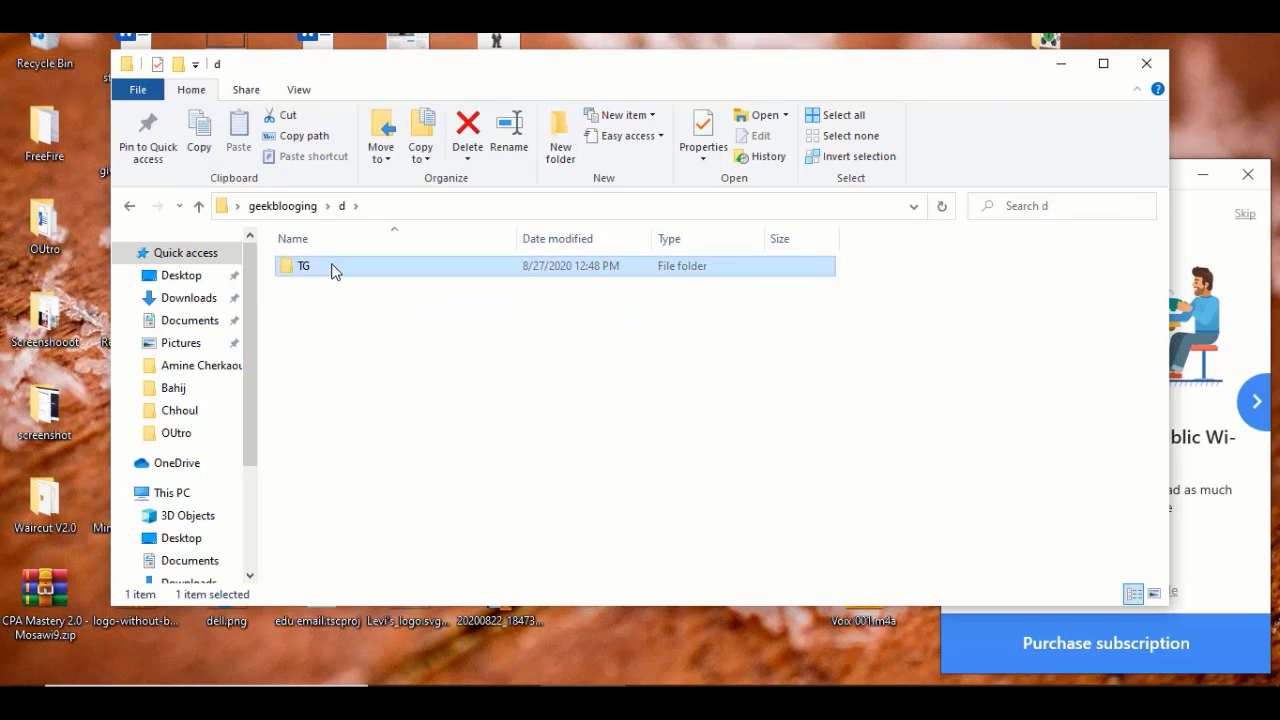
double_click(333, 270)
double_click(333, 270)
drag(450, 460, 427, 232)
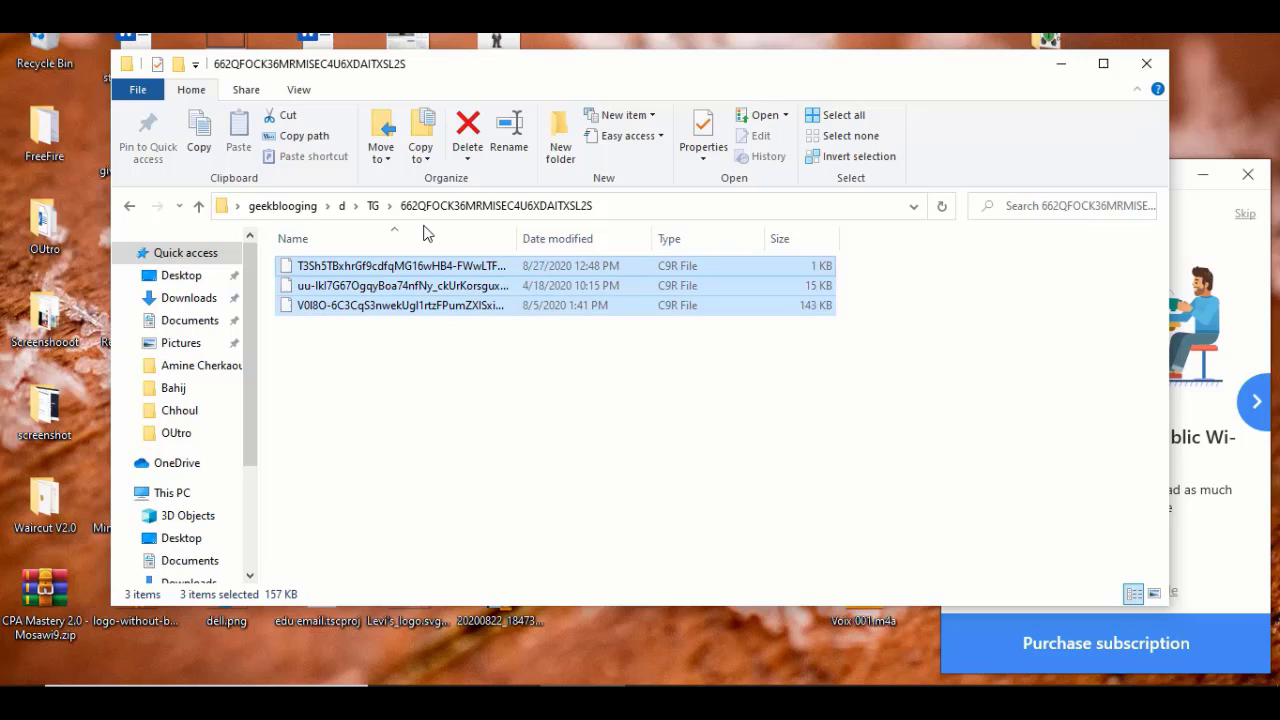
double_click(133, 210)
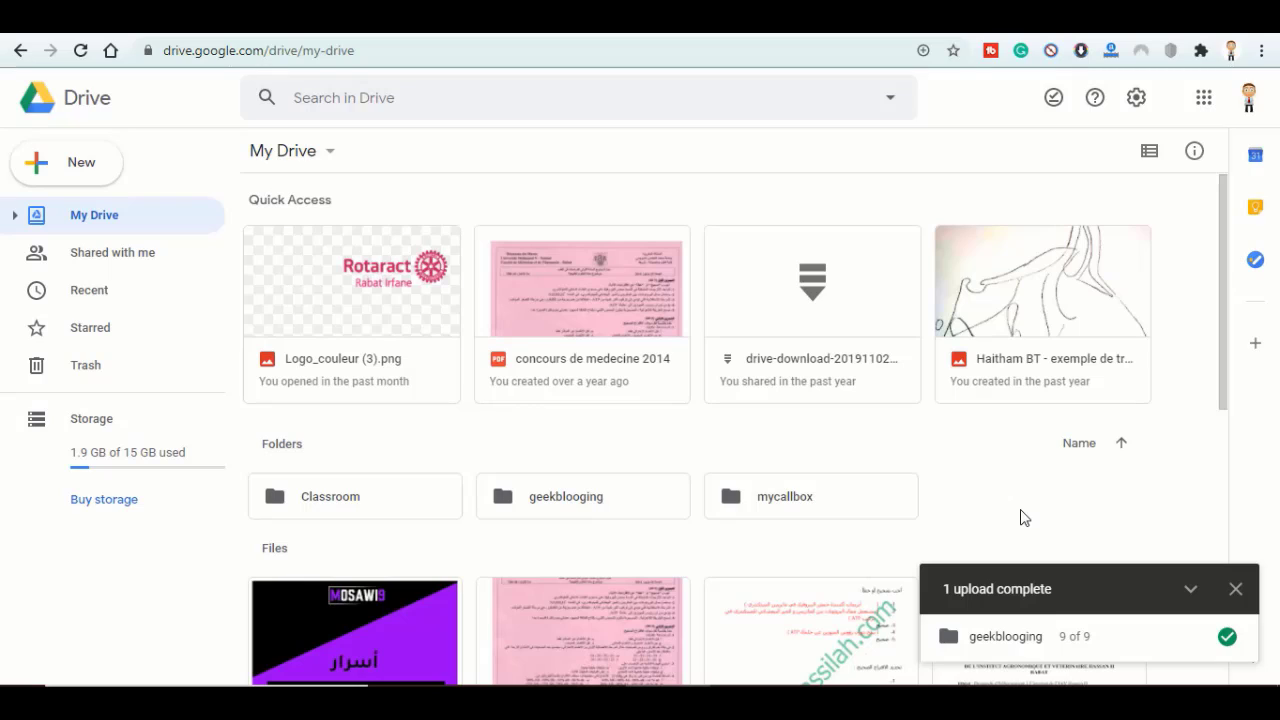
- Browse the uploaded geekblogging folder down to its three encrypted files and back up
double_click(622, 497)
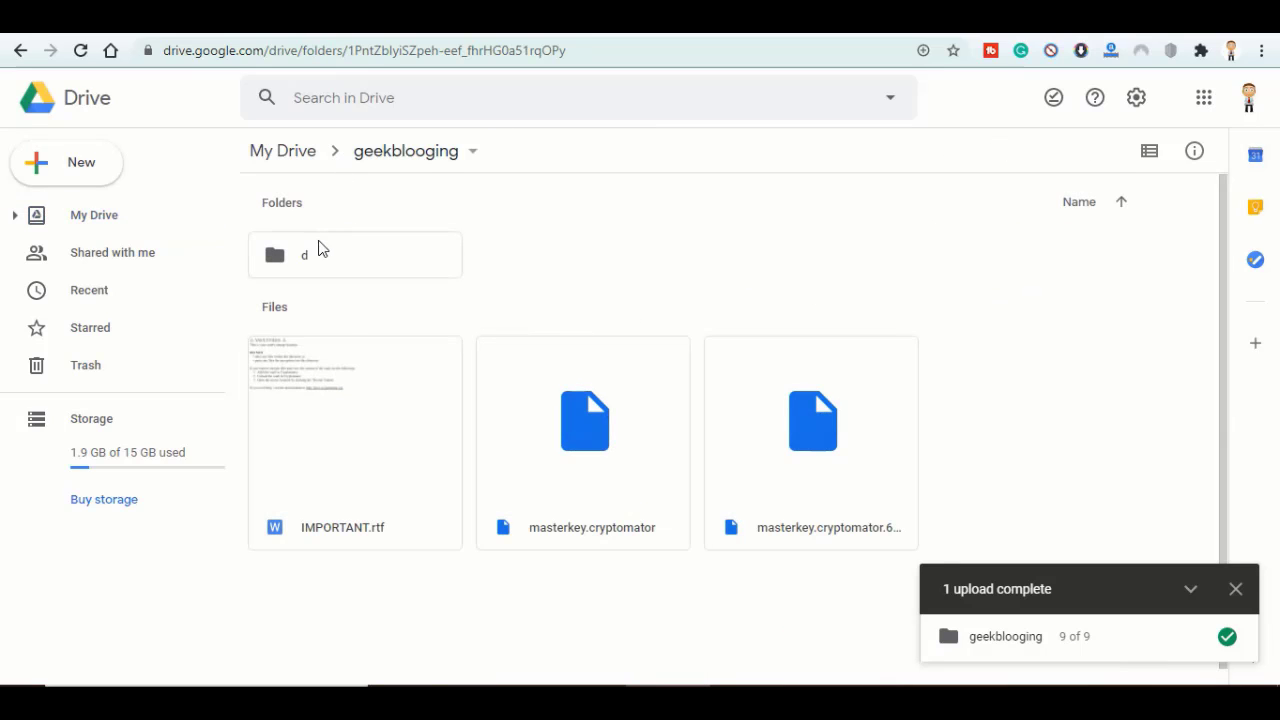
double_click(320, 247)
double_click(357, 254)
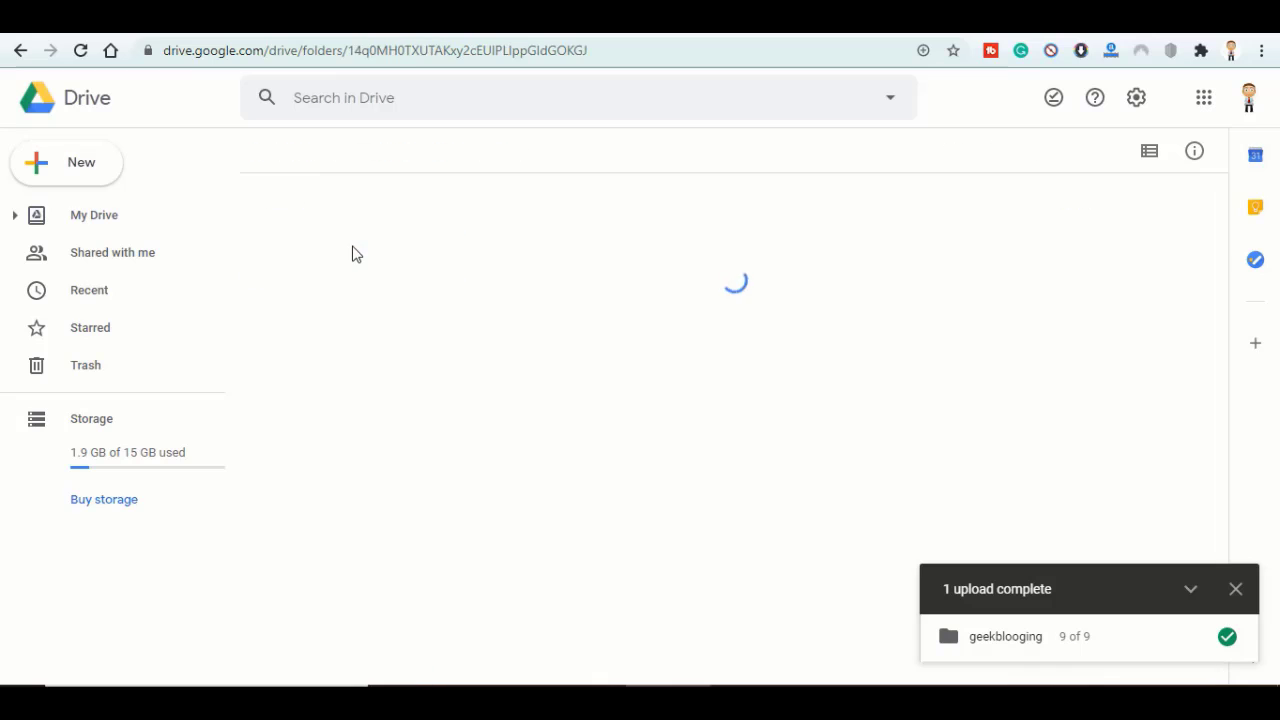
double_click(353, 254)
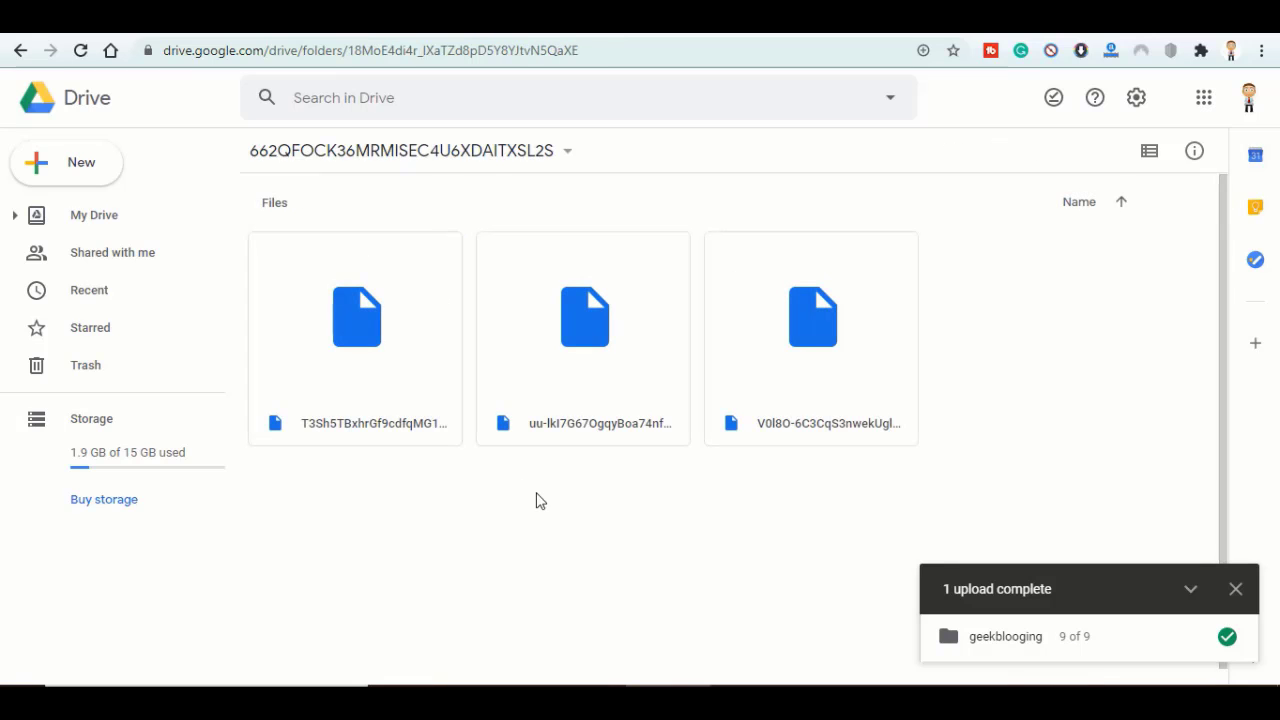
drag(867, 517, 410, 331)
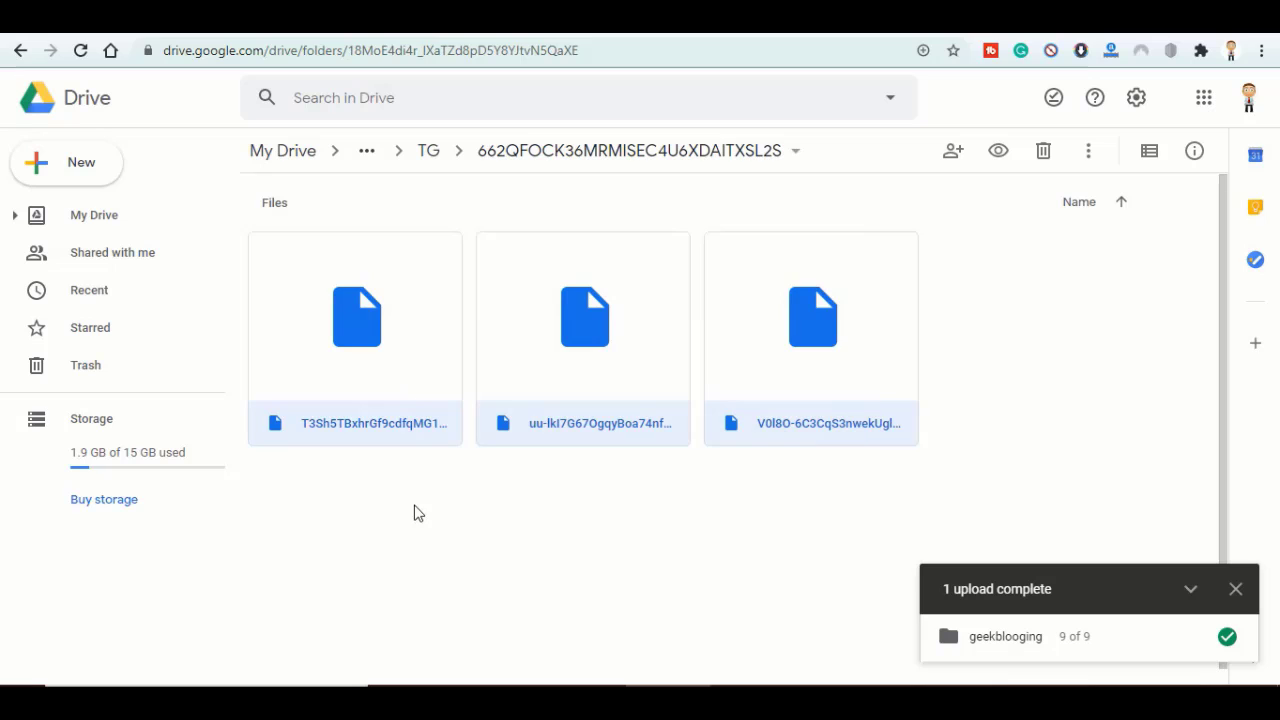
click(436, 155)
click(443, 160)
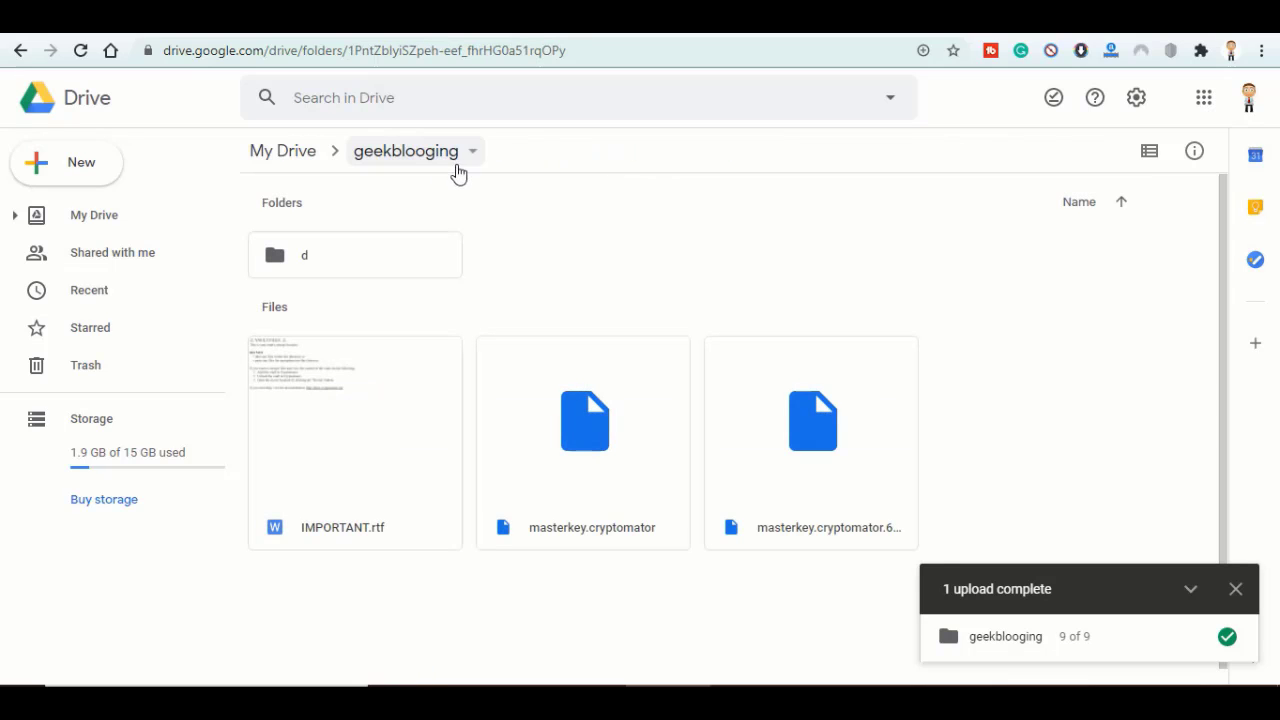
- Download geekblogging as geekblogging-20200827T115254Z-001.zip and show it in its folder
click(443, 160)
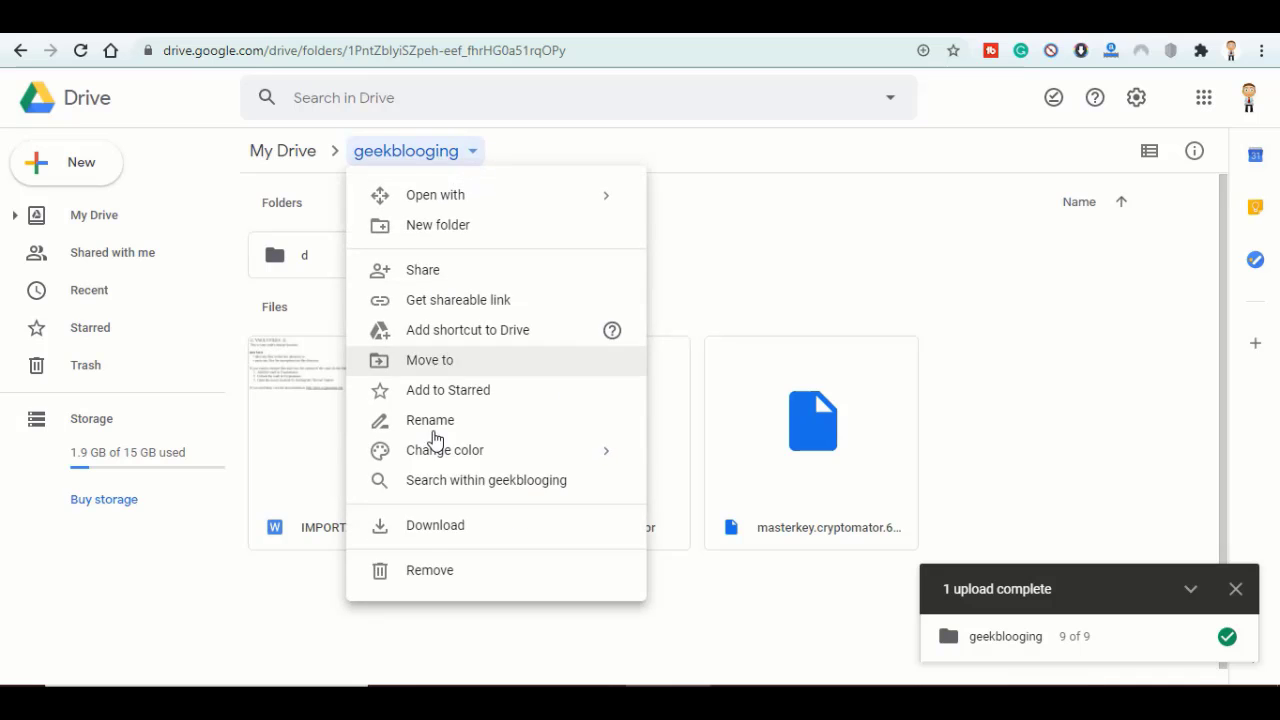
click(420, 526)
click(1211, 661)
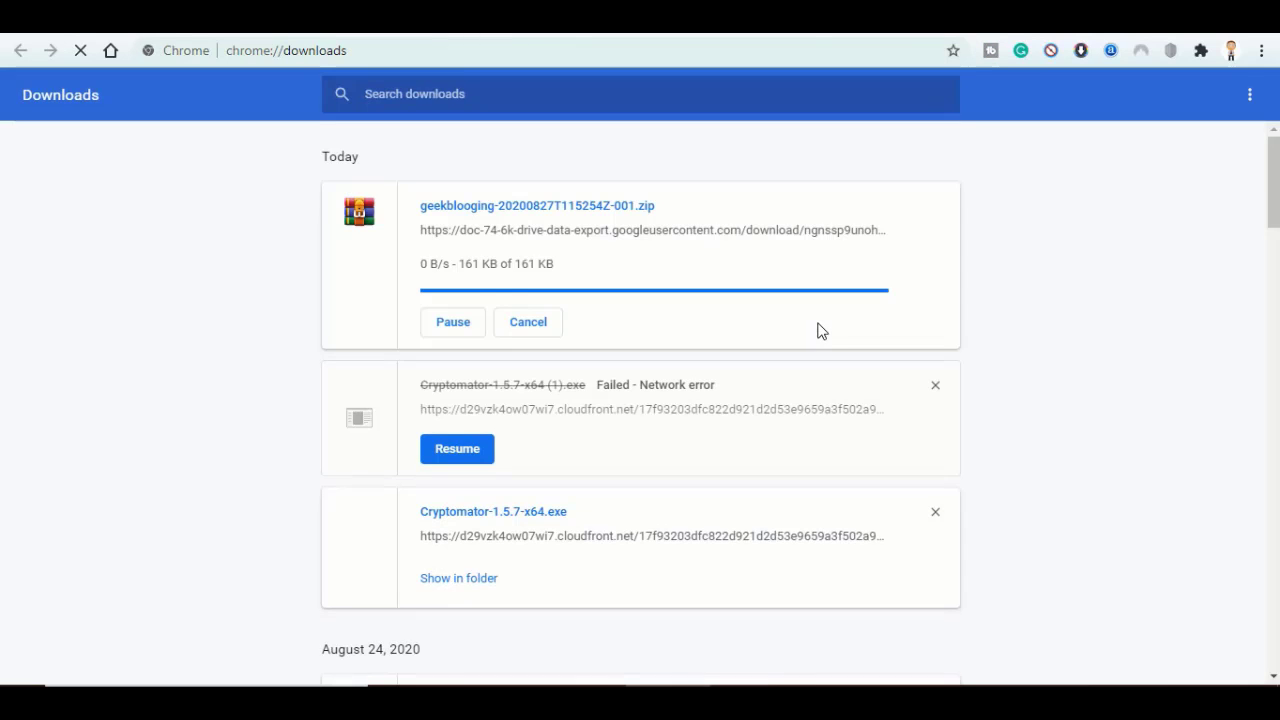
click(450, 273)
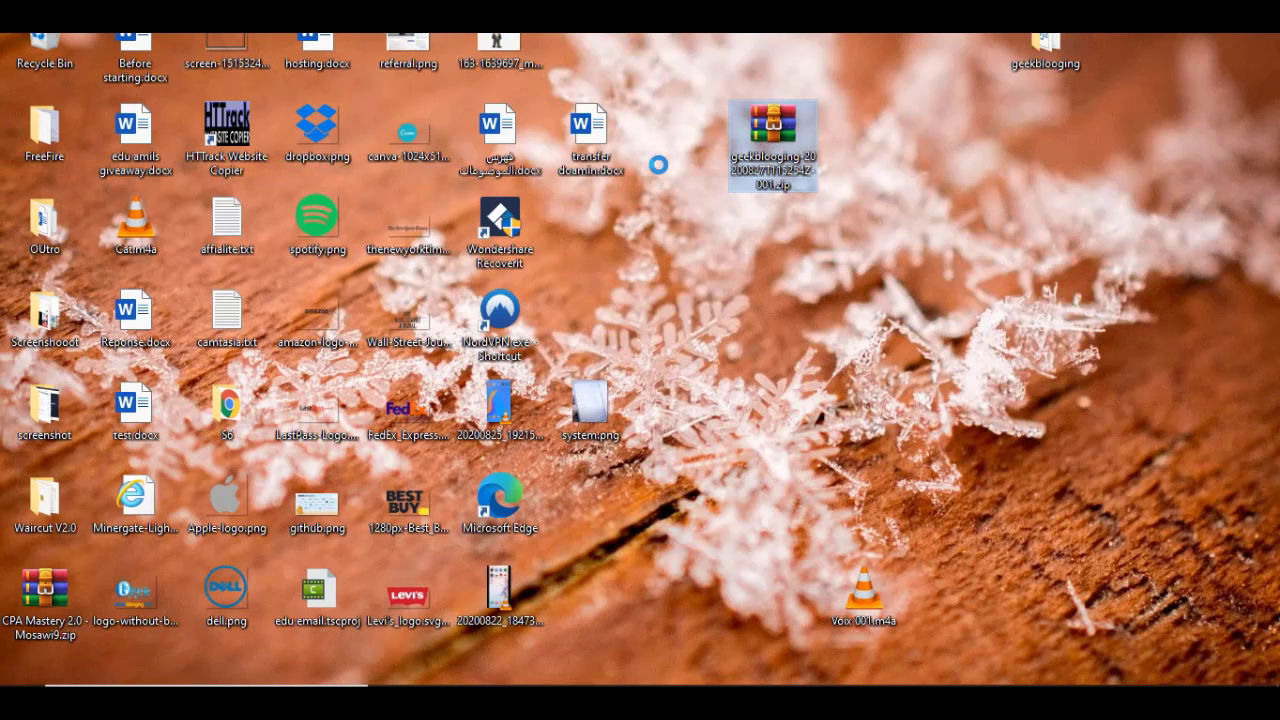
- Delete the original geekblogging folder from the desktop
key(Menu)
click(659, 100)
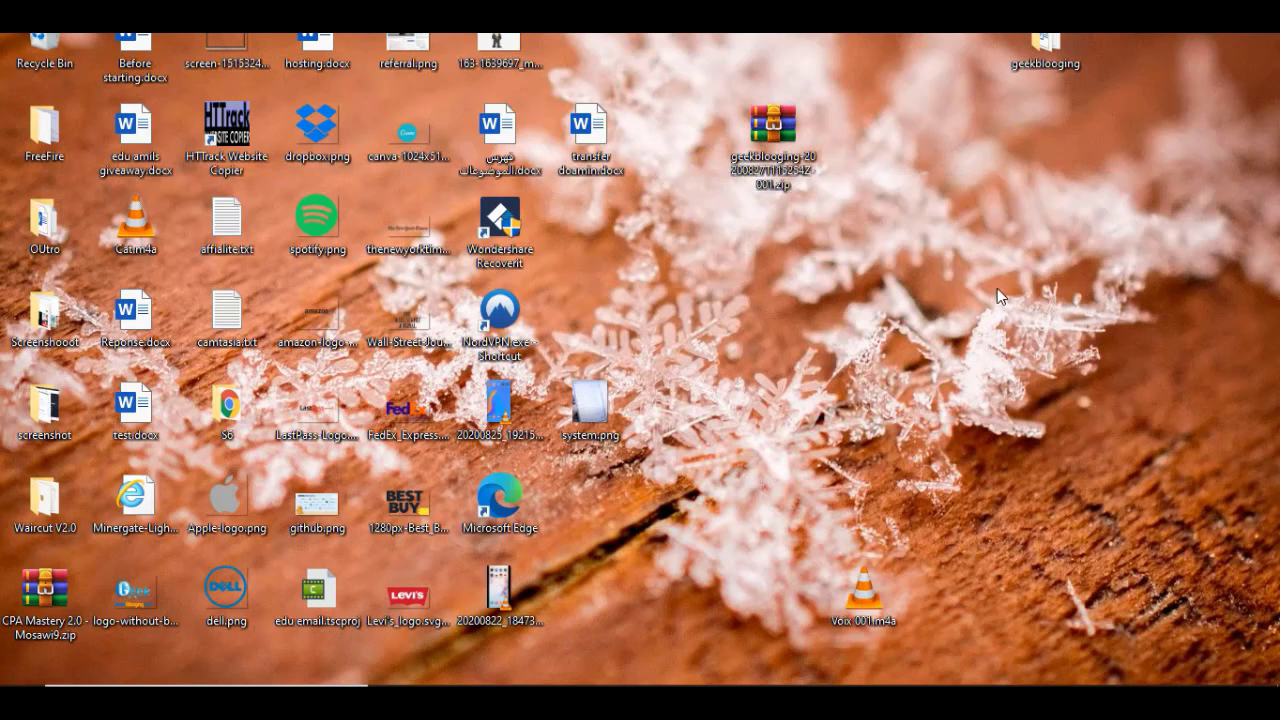
click(1045, 48)
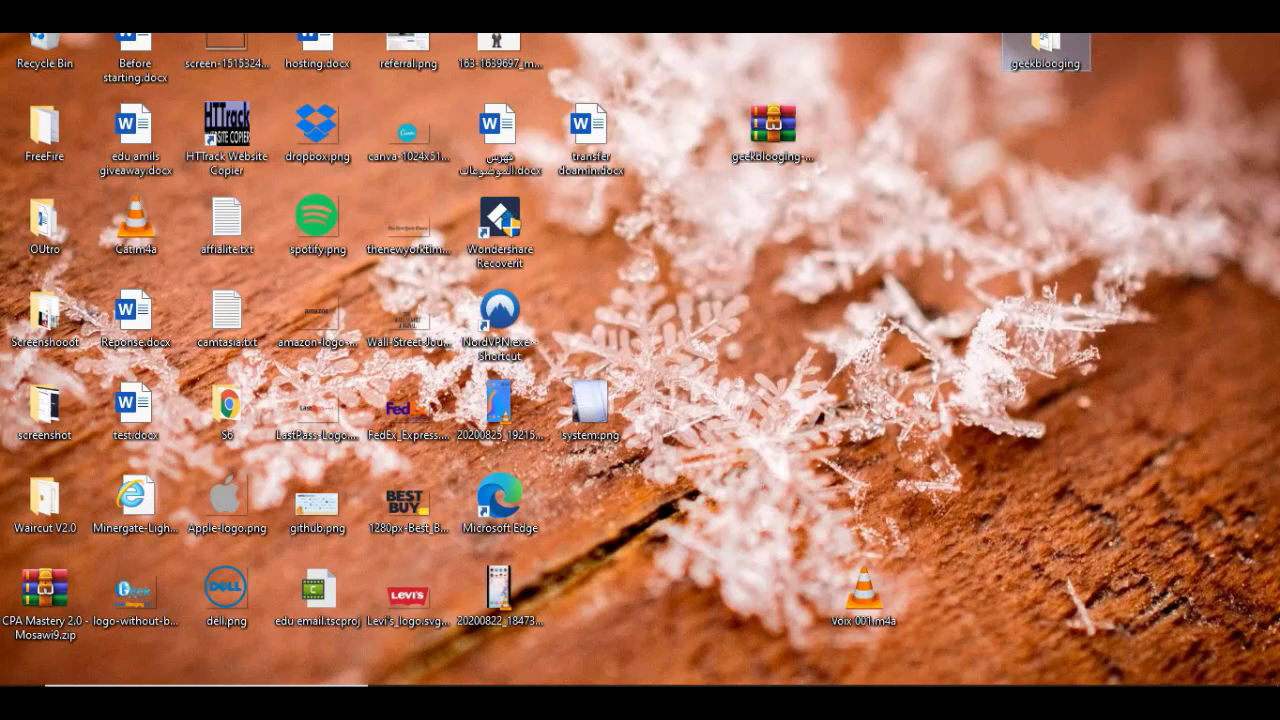
key(Delete)
click(714, 417)
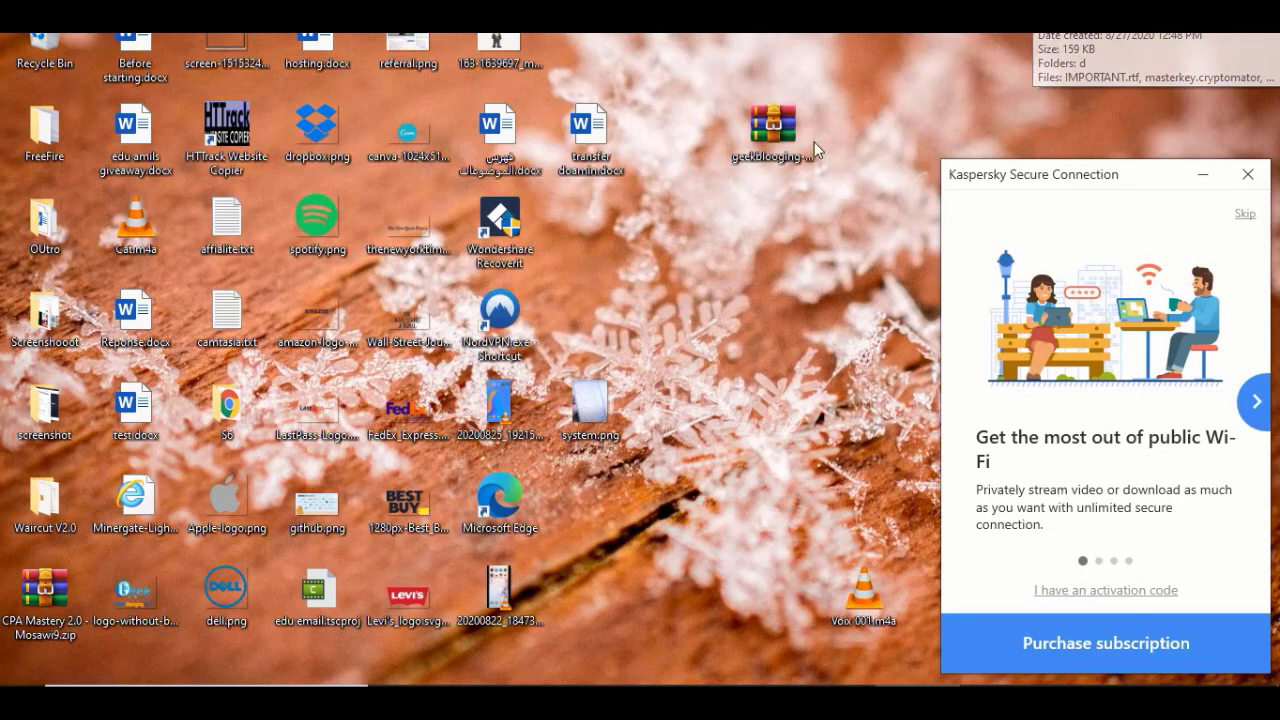
- Extract the downloaded zip onto the desktop with Extraire ici and dismiss the Kaspersky popup
right_click(776, 160)
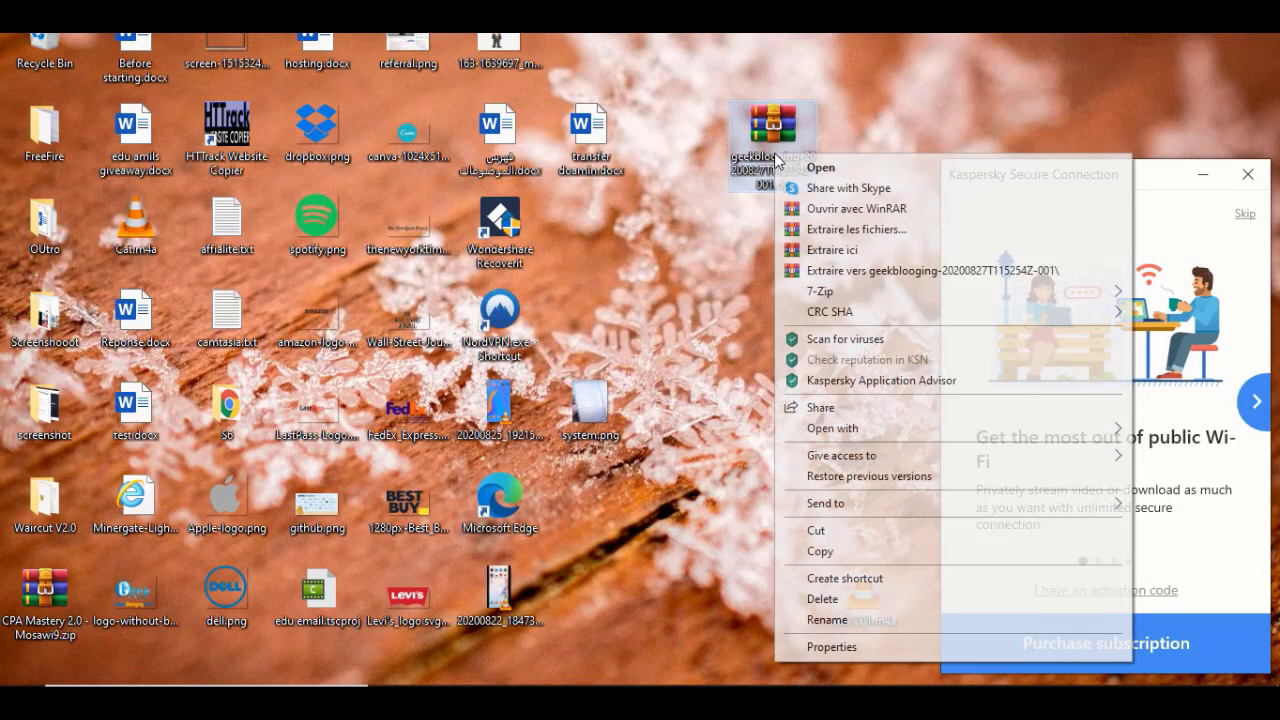
click(814, 252)
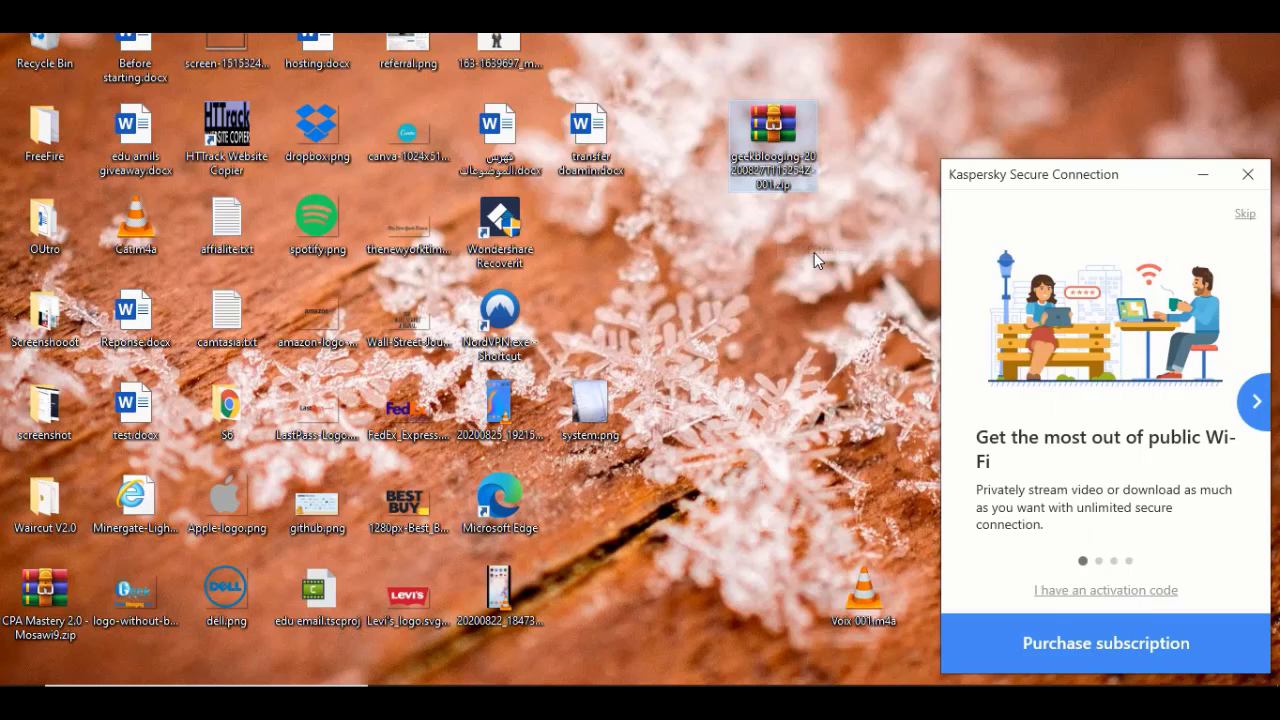
click(1257, 183)
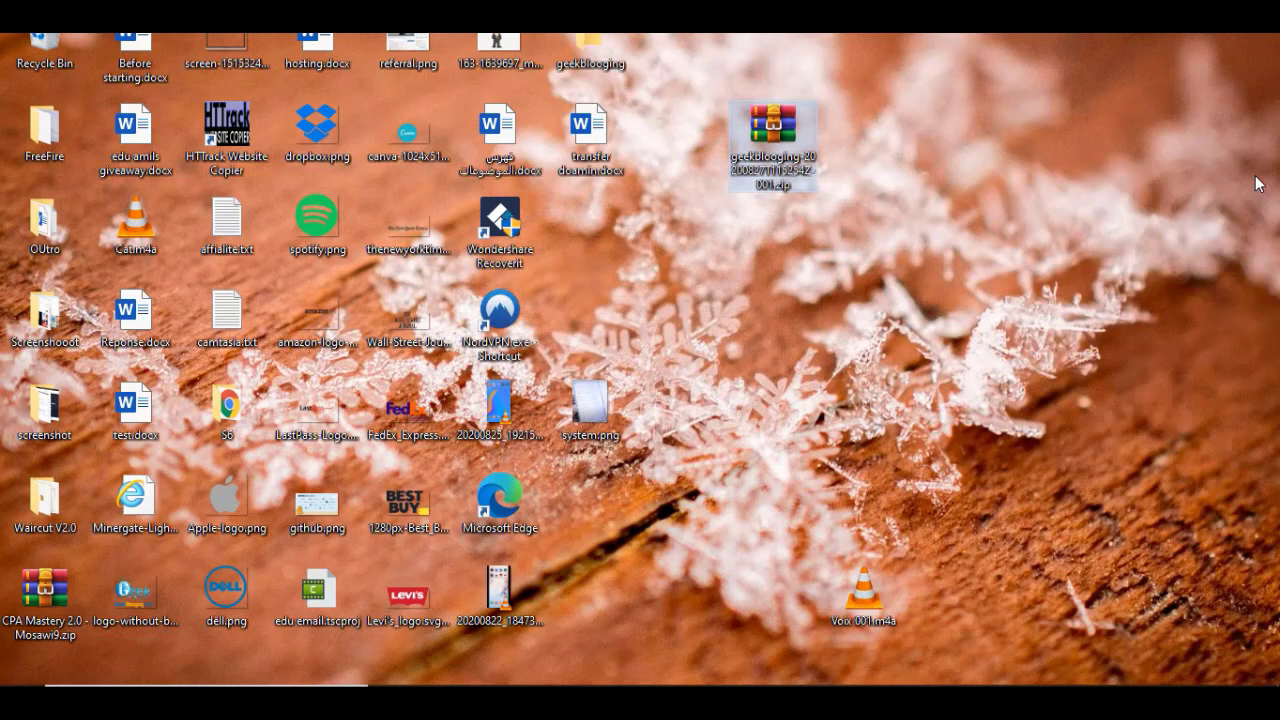
- Open the extracted vault's masterkey.cryptomator, unlock it with the pasted password, and reveal its drive
double_click(591, 56)
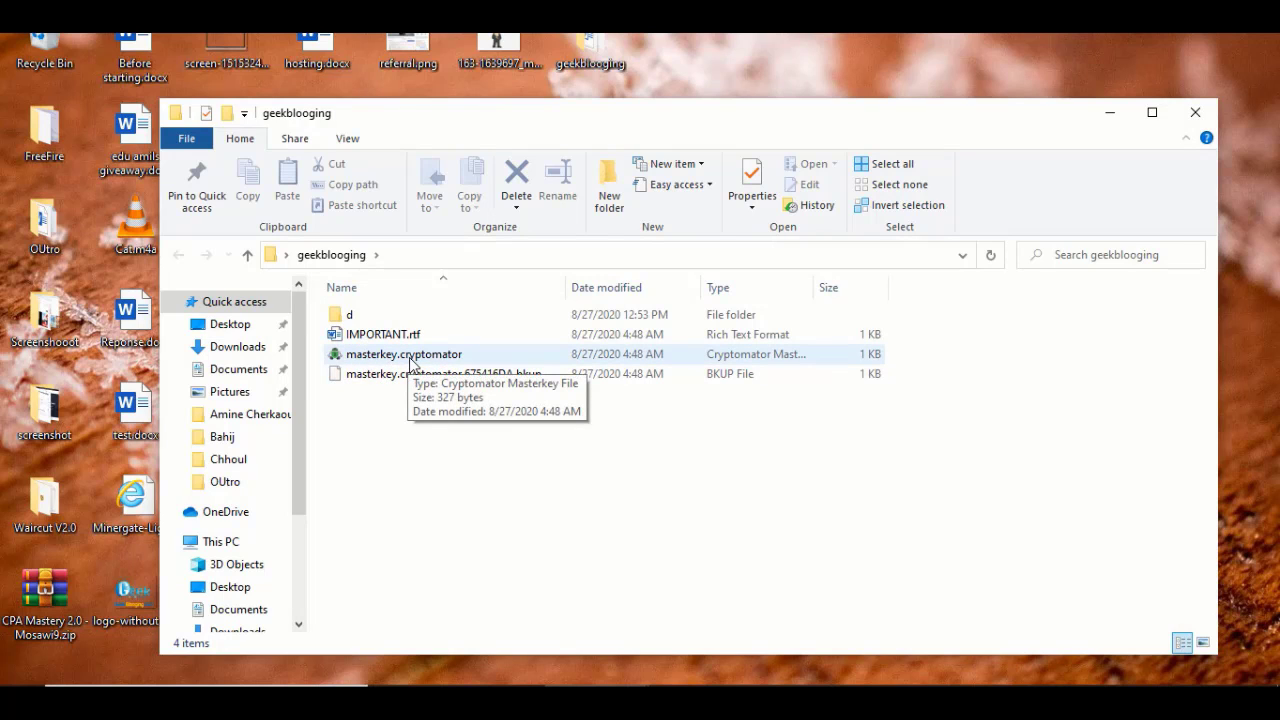
double_click(433, 358)
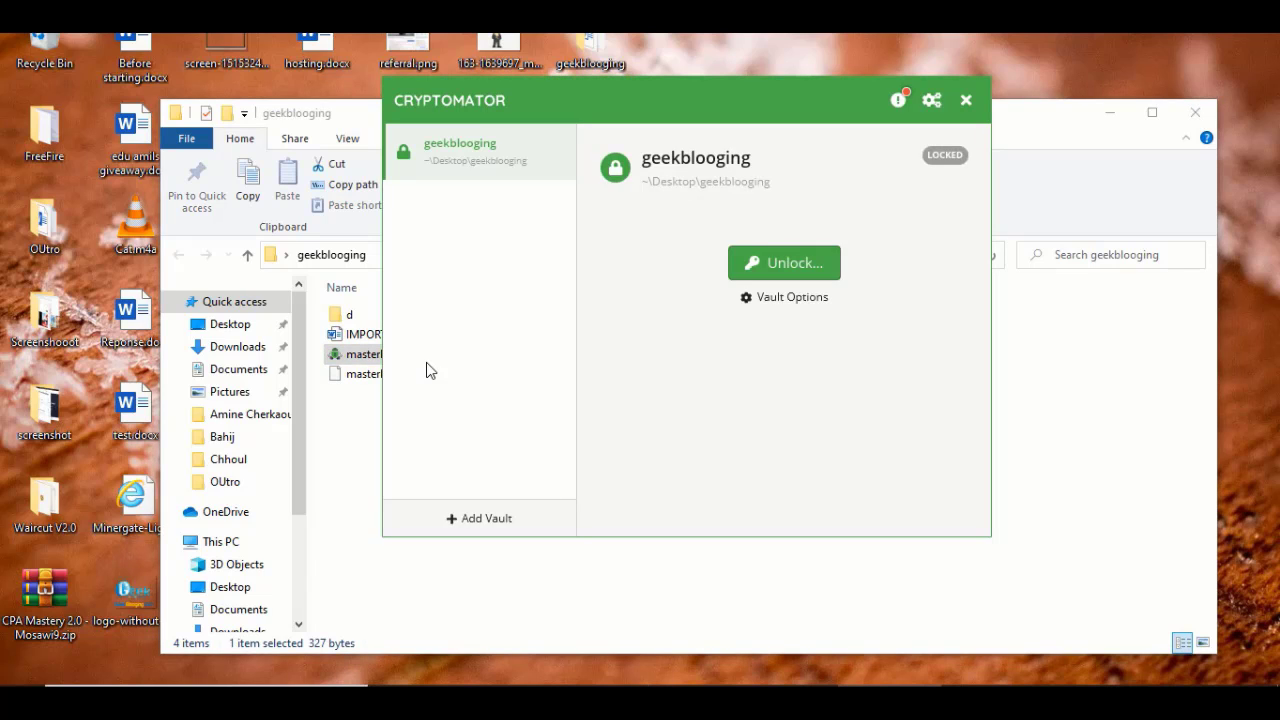
click(745, 262)
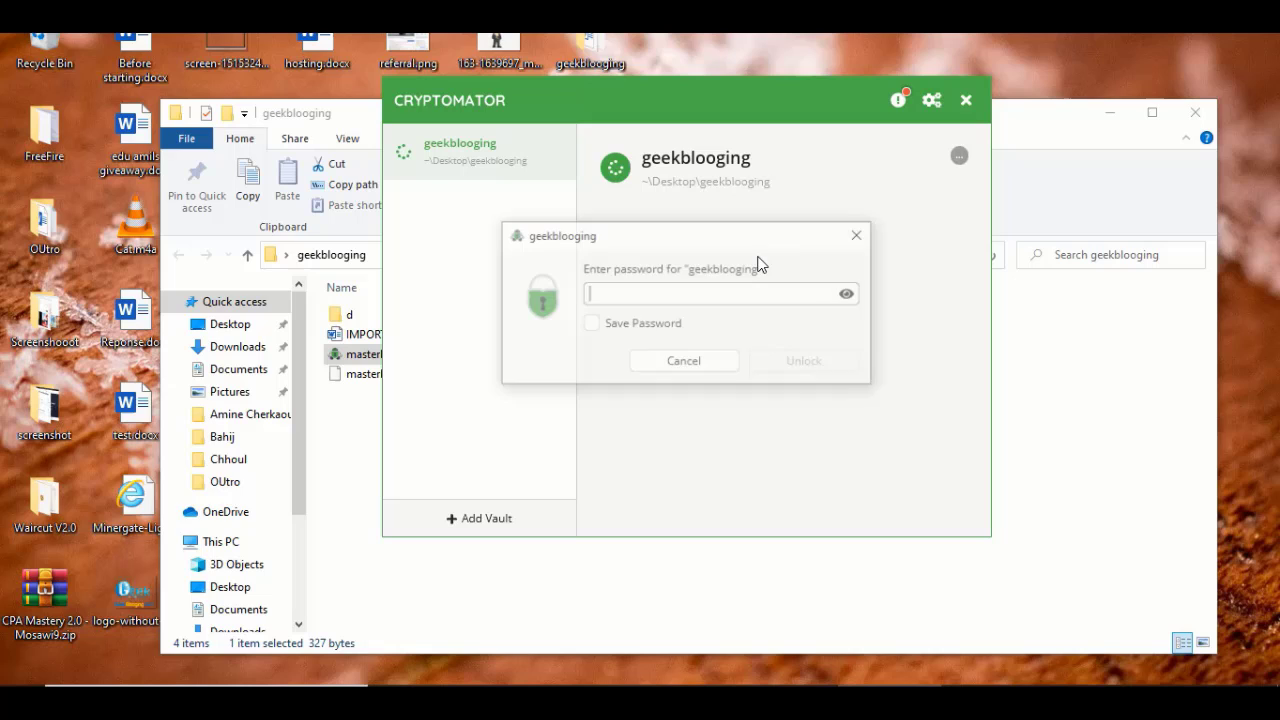
key(ctrl+v)
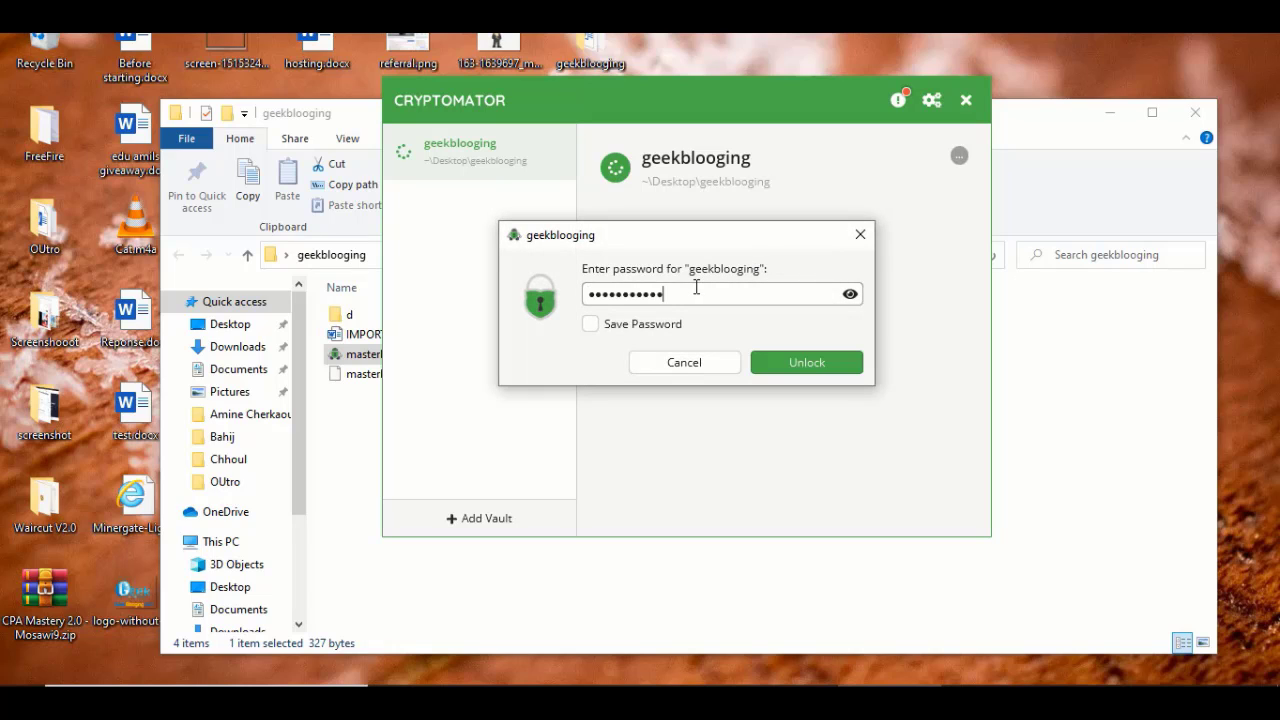
click(794, 369)
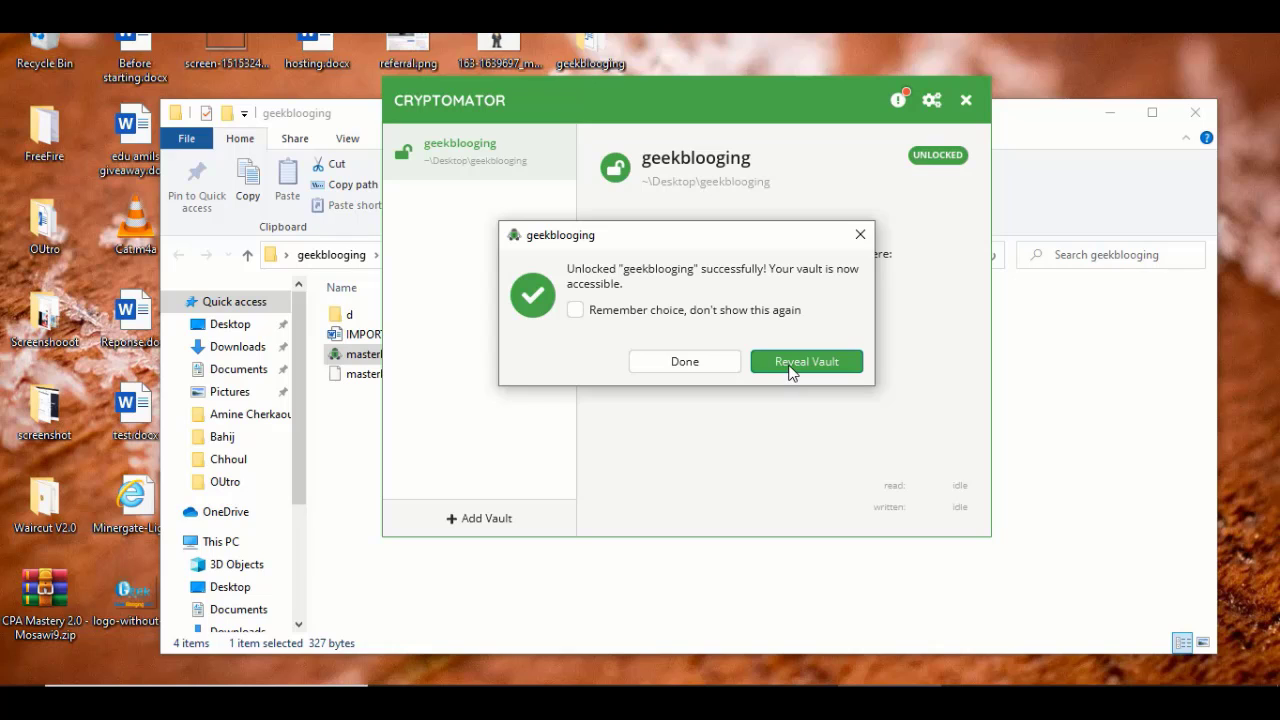
click(791, 368)
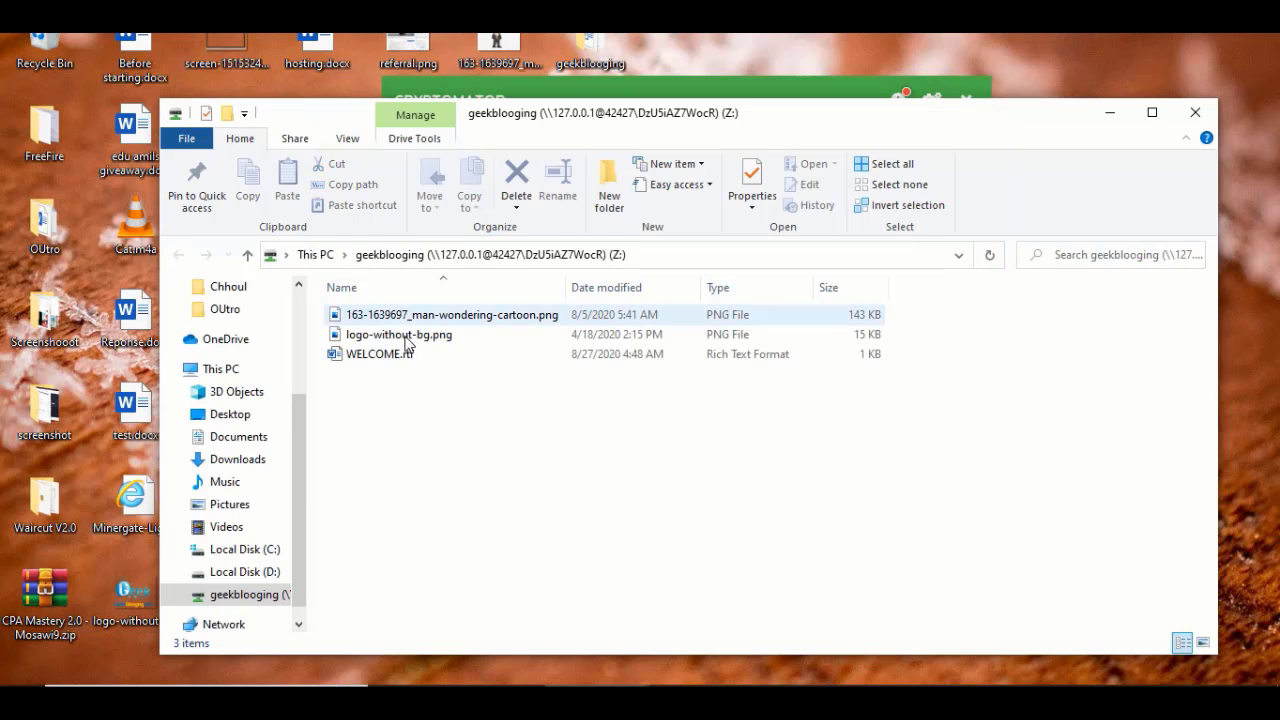
drag(411, 383, 392, 305)
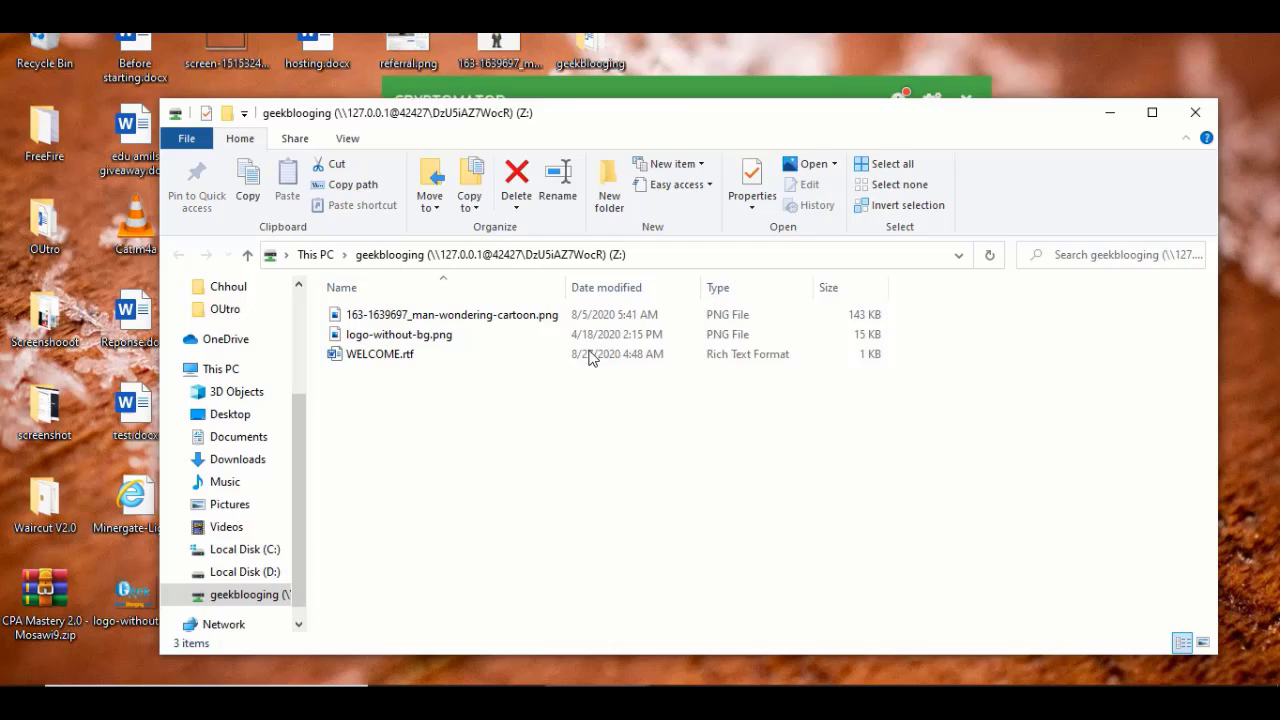
click(432, 340)
click(425, 313)
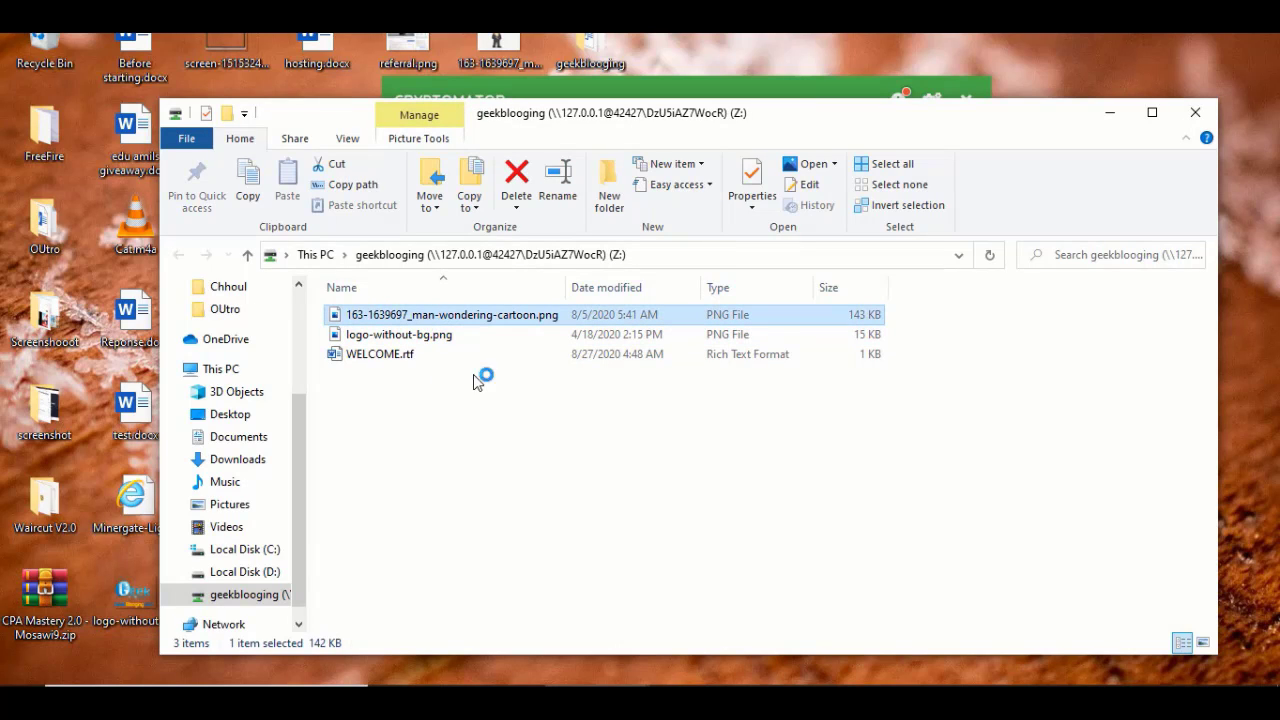